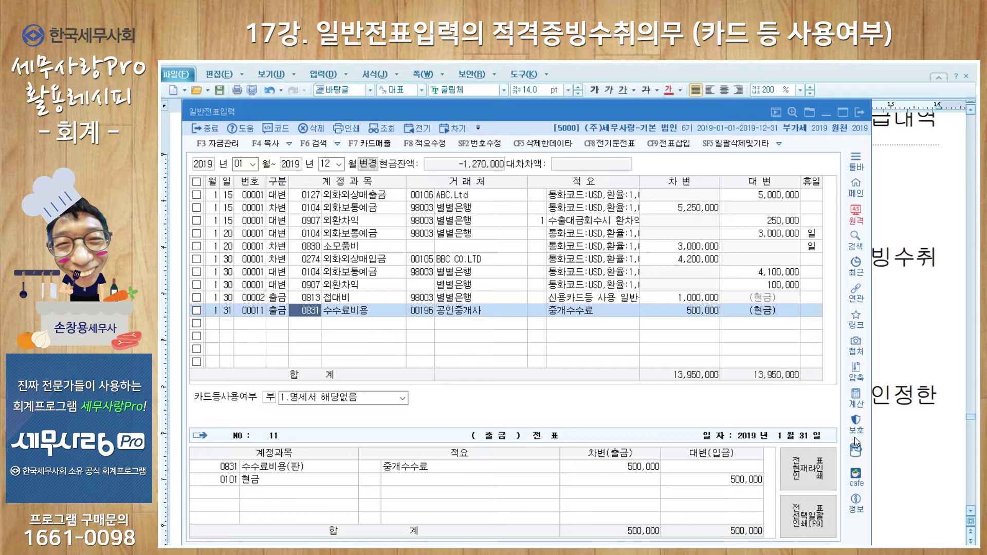
Book the 1/31 row to 0830 소모품비 with a registered customer picked via F2 and description 프린터
type("0830")
key("Return")
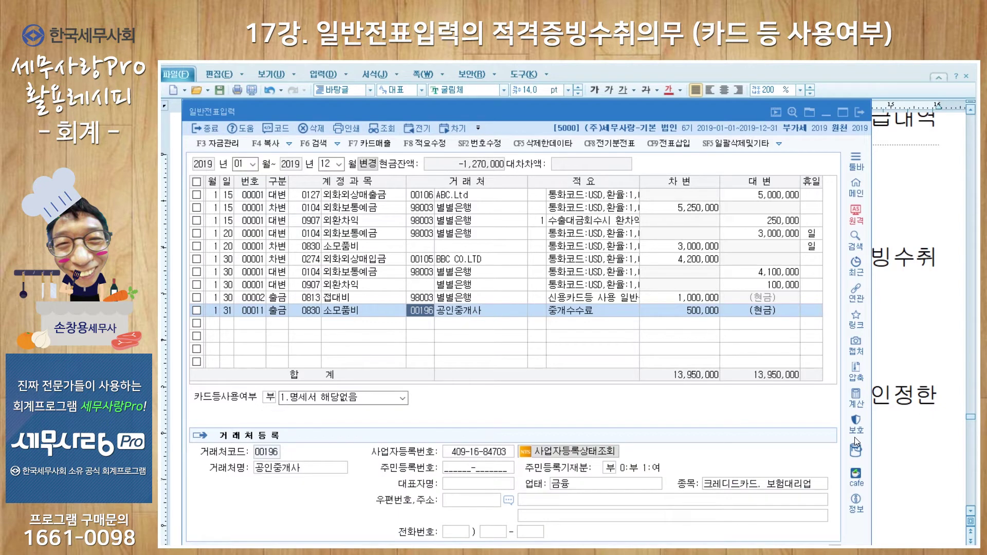
key("F2")
type("손창")
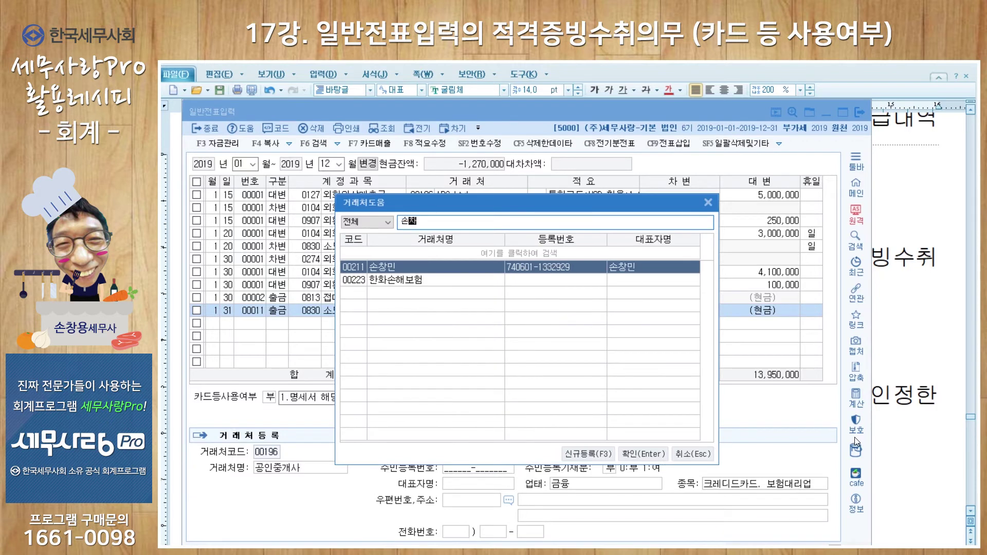
key("Return")
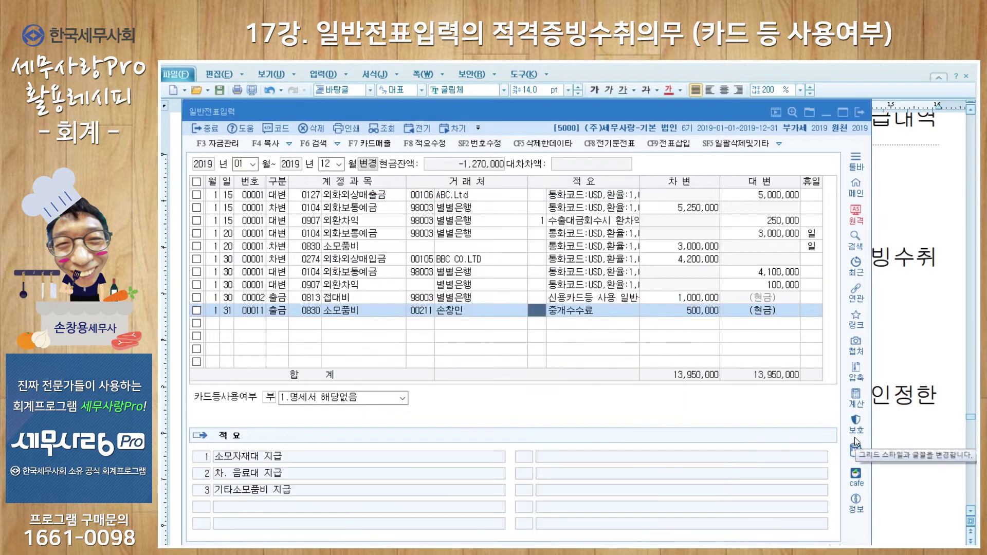
key("Return")
type("프린터")
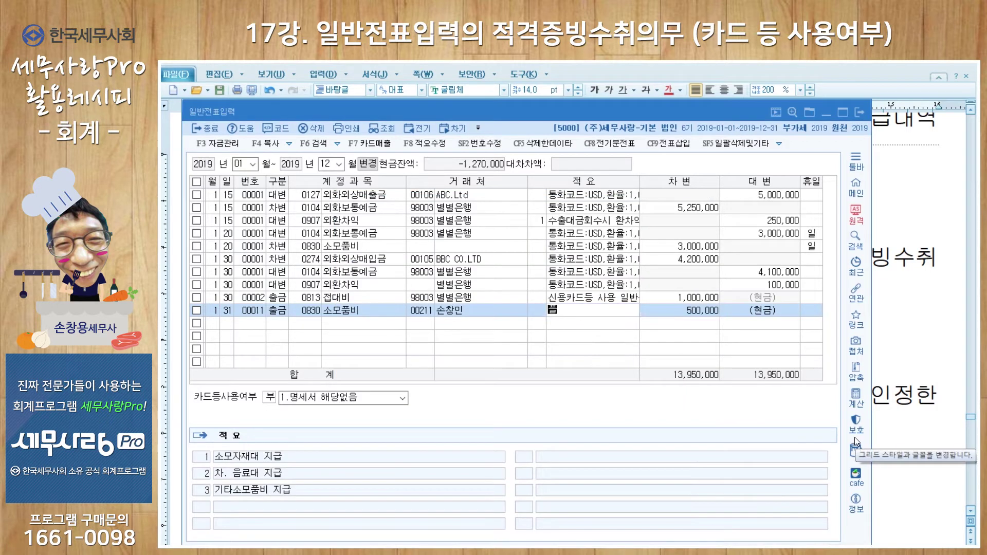
key("Return")
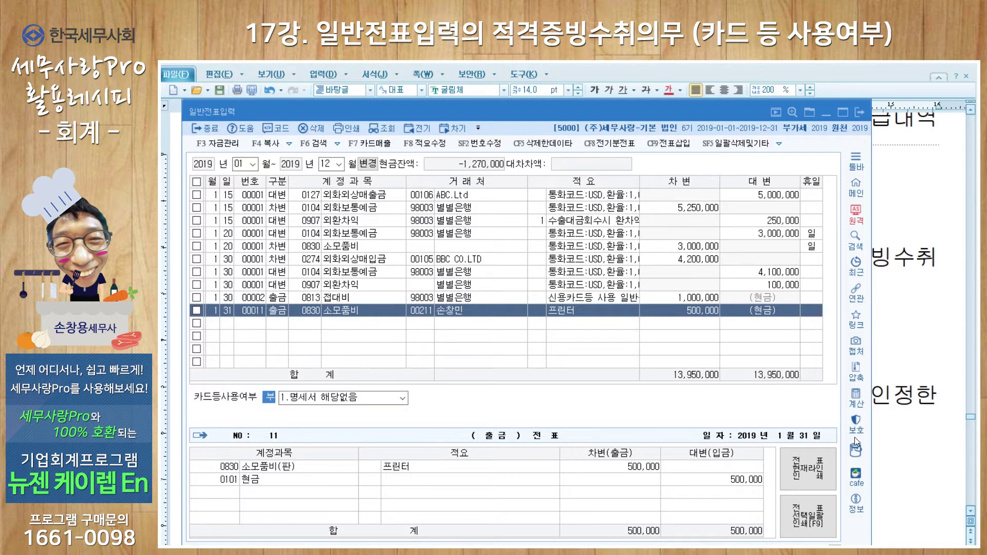
Start a new 1/31 출금 row with account 0811 복리후생비
key("Return")
key("Return")
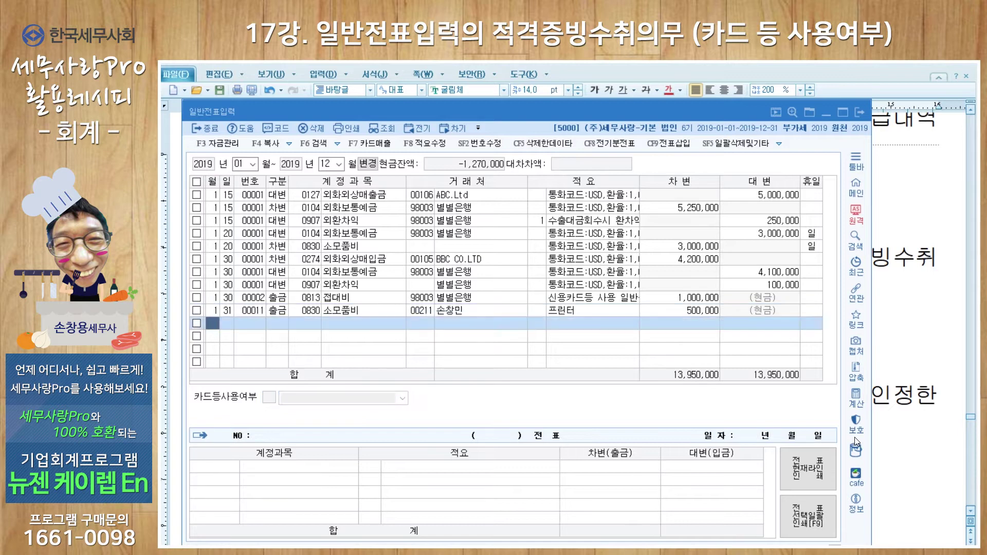
type("1")
key("Return")
type("31")
key("Return")
type("1")
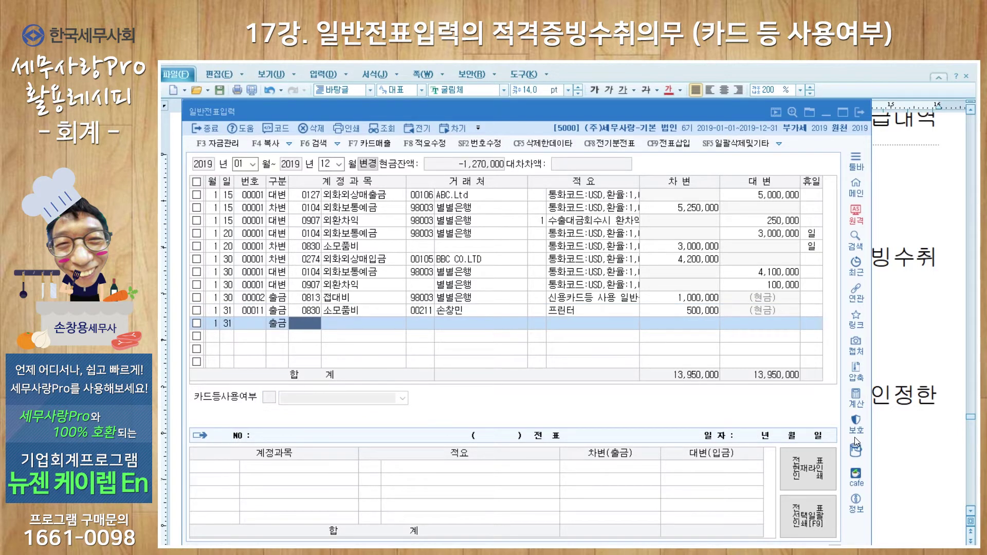
type("811")
key("Return")
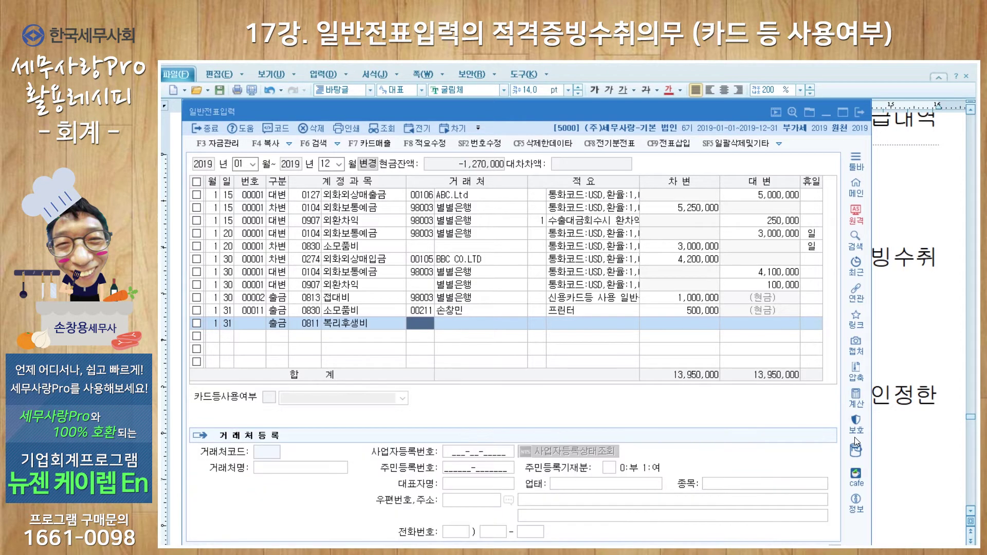
Enter customer 별별식당 directly, description code 2, and debit 100,000 to complete the voucher
key("F2")
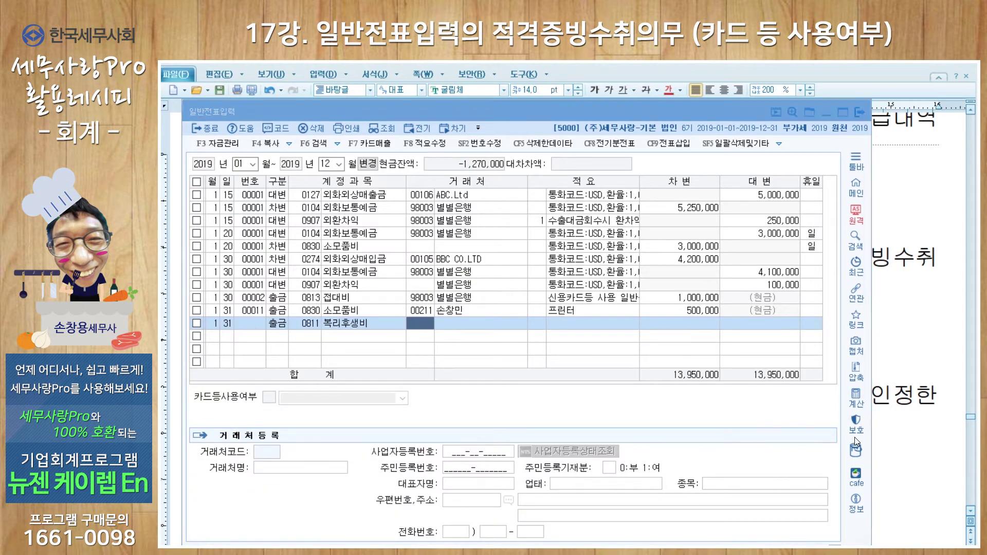
left_click(710, 203)
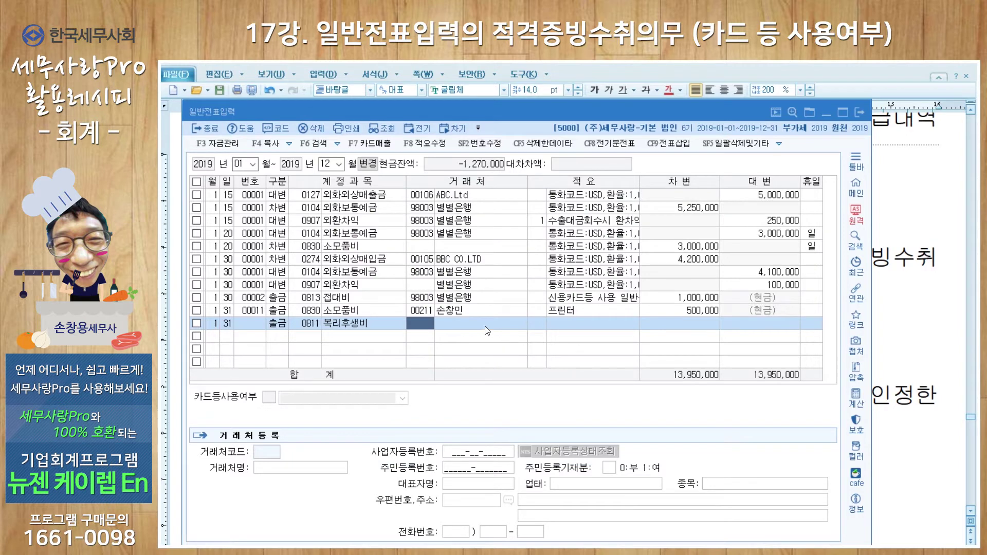
left_click(520, 325)
type("별별식당")
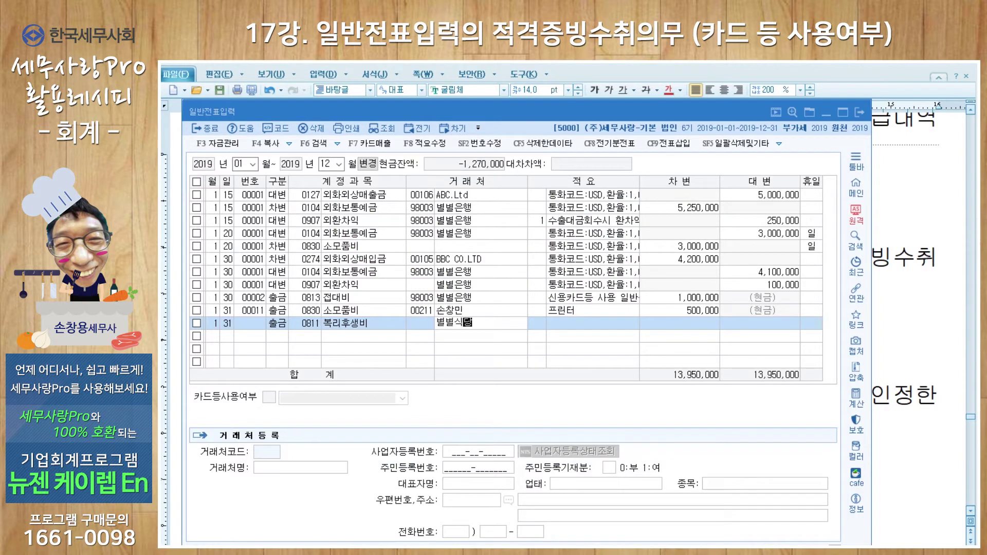
key("Return")
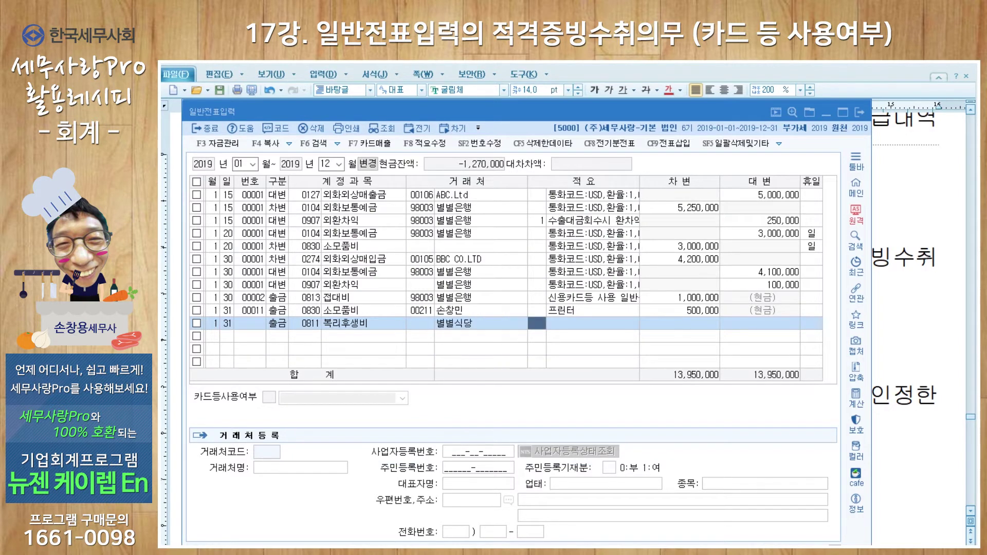
type("2")
key("Return")
type("1")
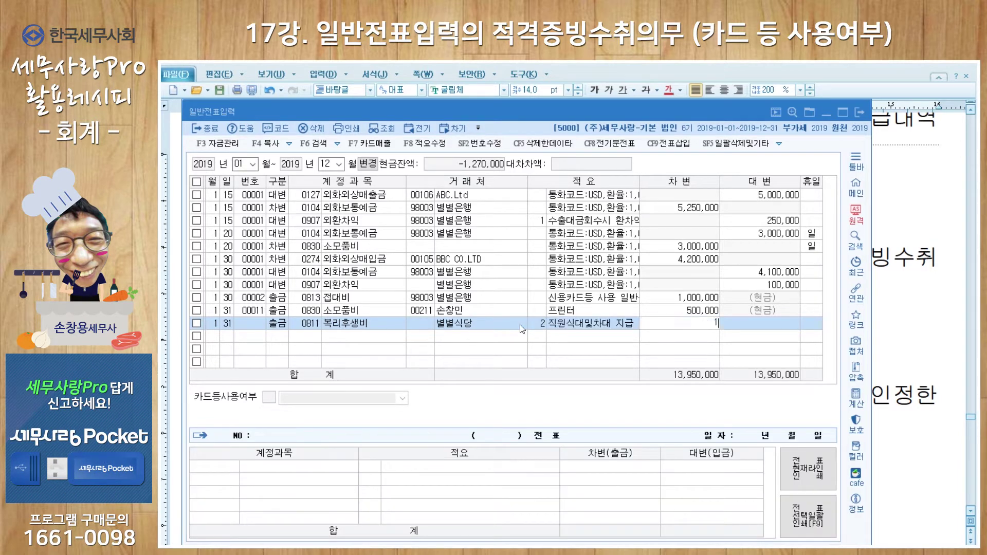
type("00,000")
key("Return")
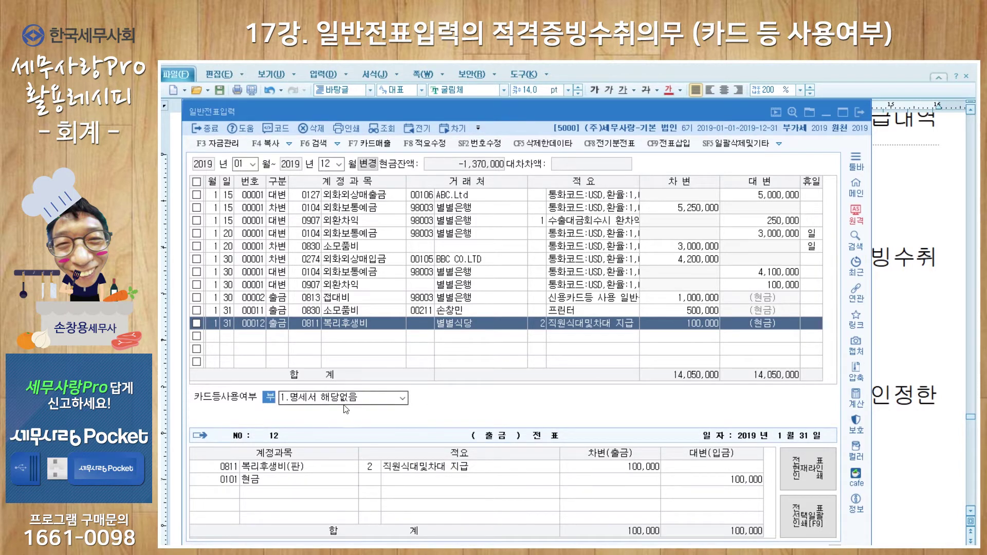
Set voucher 00012's 카드등사용여부 to 2.명세서 제출대상거래
left_click(402, 398)
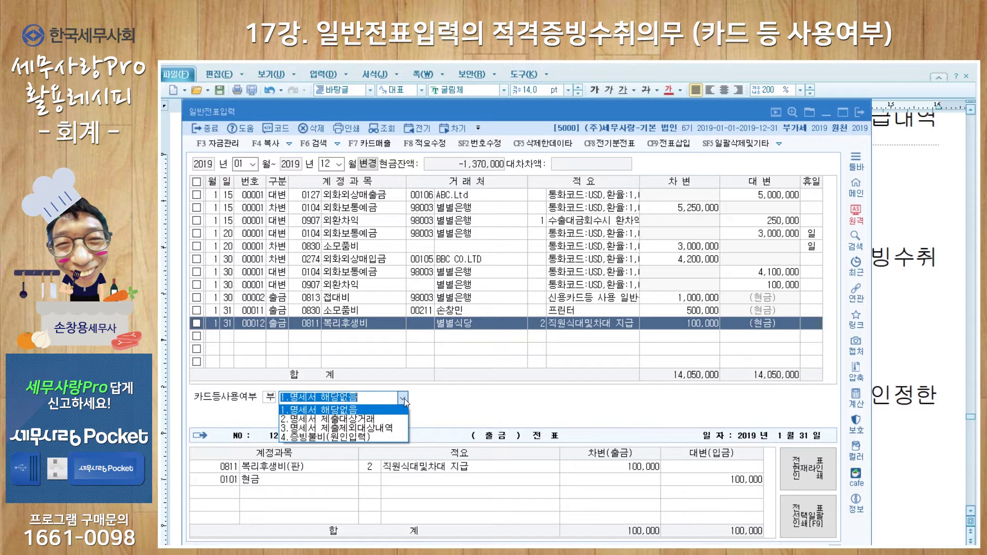
left_click(379, 424)
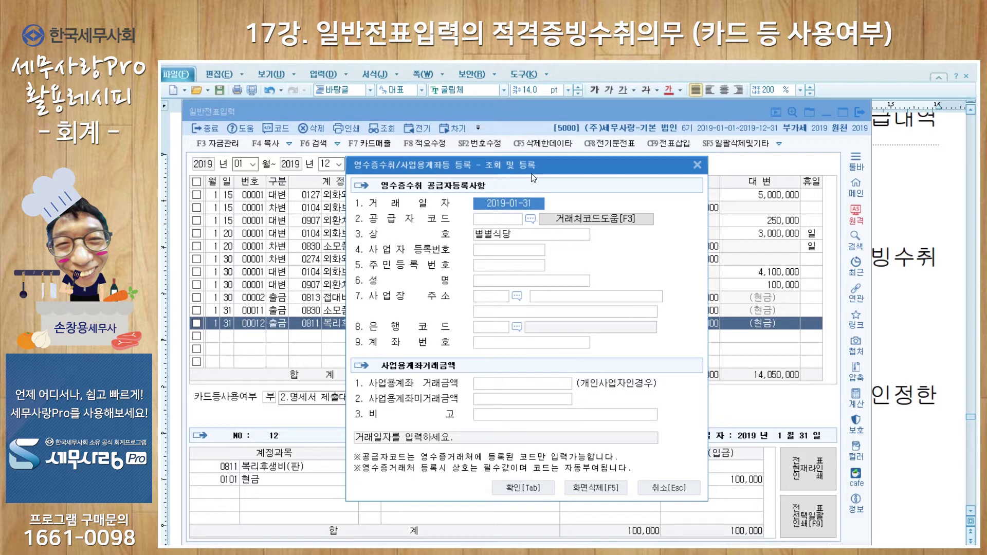
Enter the supplier's business registration number and representative's name in the receipt form, skip address, and confirm
left_click(507, 253)
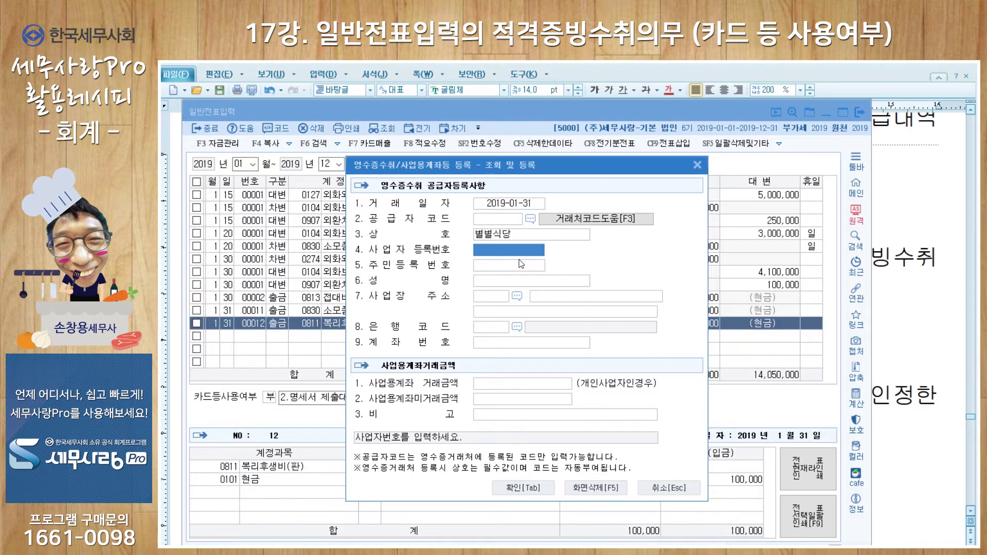
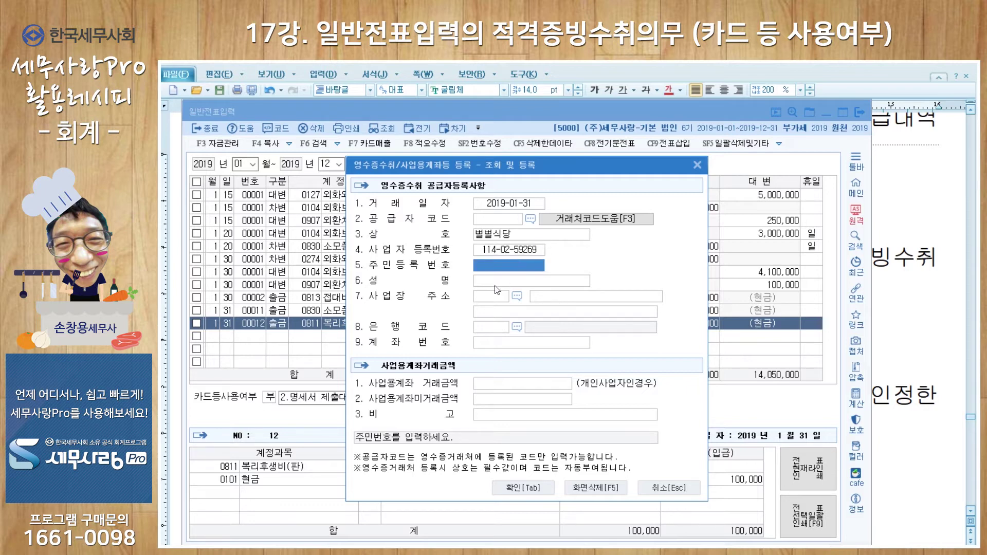
left_click(495, 284)
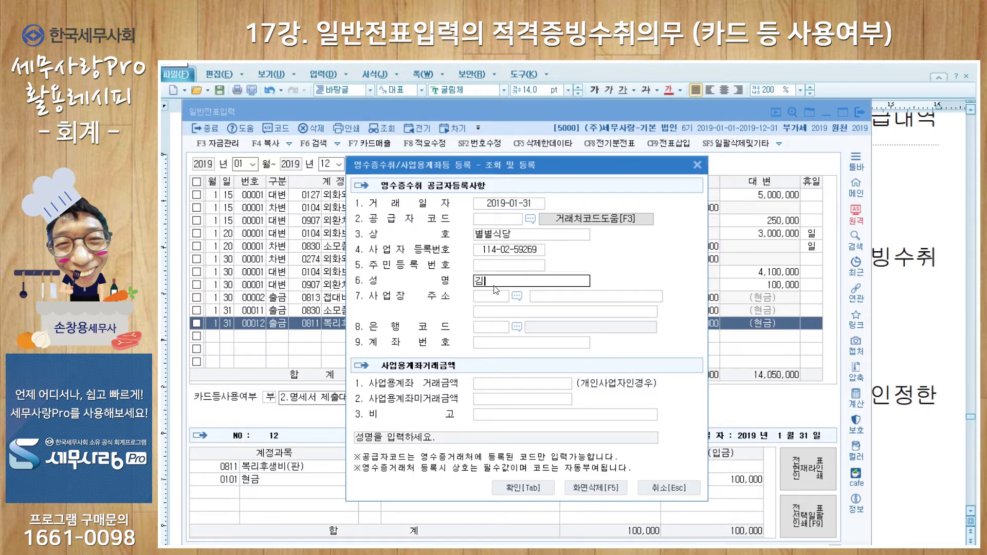
key("Return")
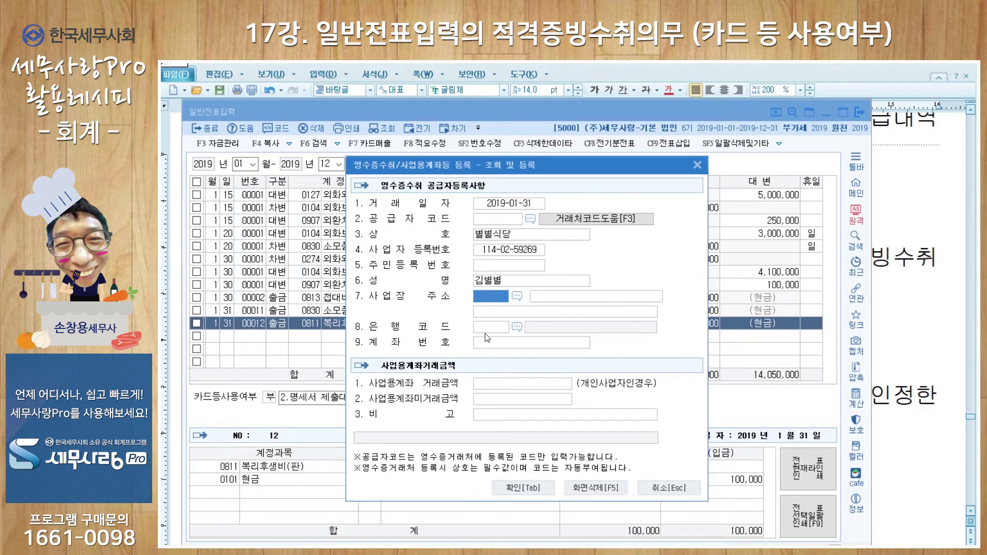
left_click(492, 329)
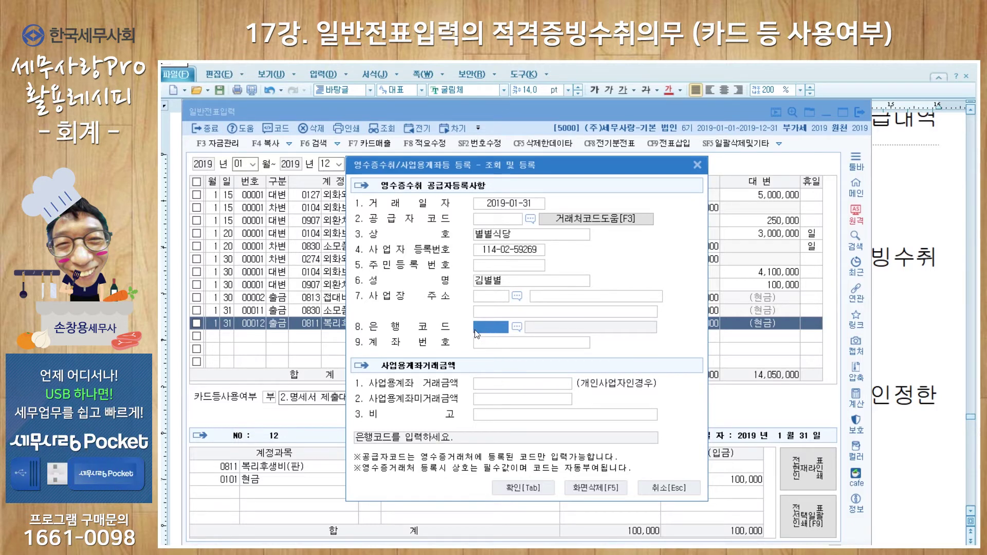
left_click(535, 486)
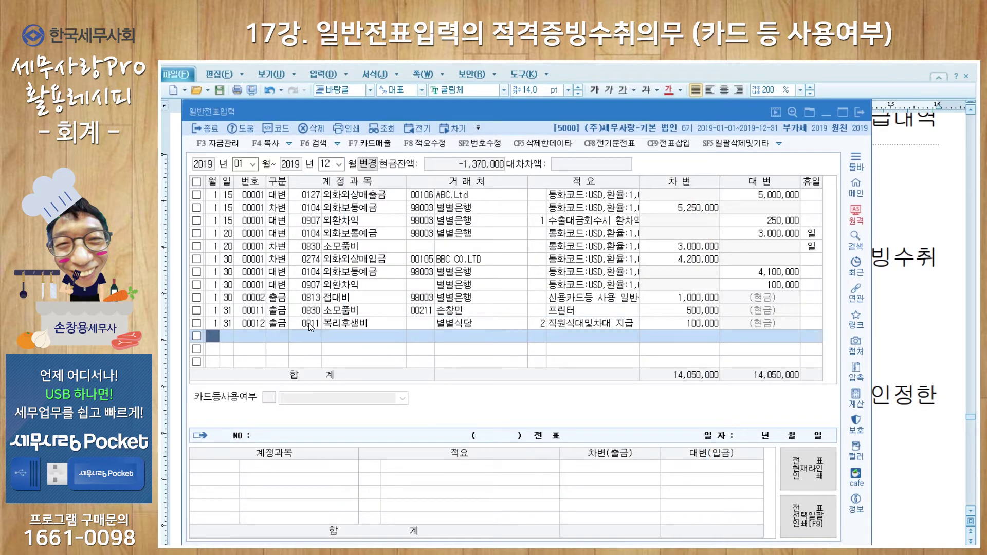
Check the 별별식당 record in the receipt supplier register, then return to the journal entry screen
left_click(333, 325)
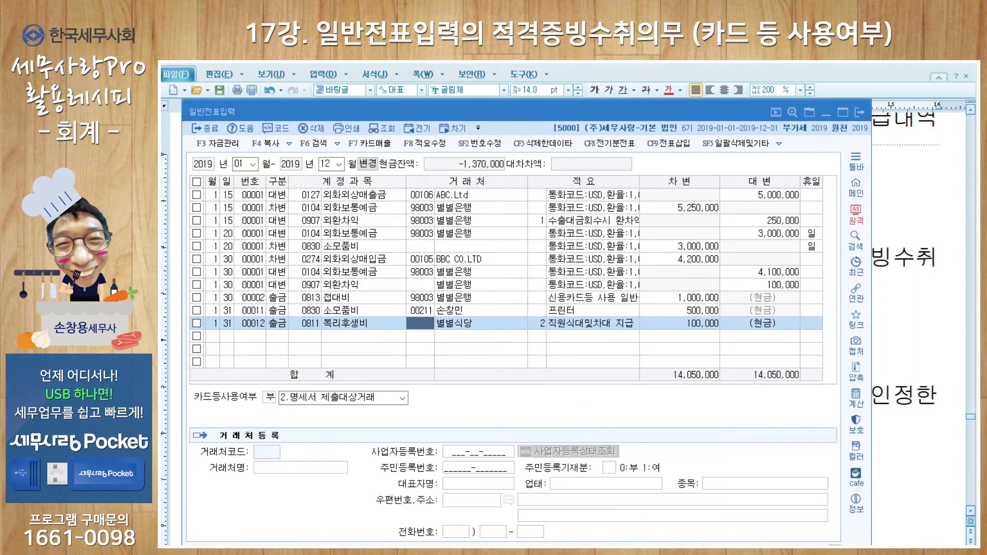
key("alt+Tab")
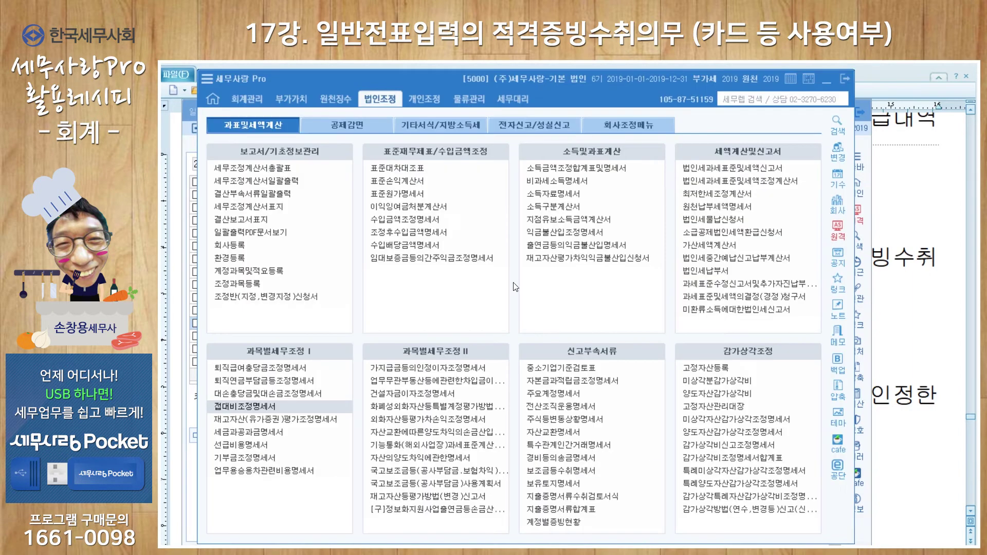
left_click(250, 101)
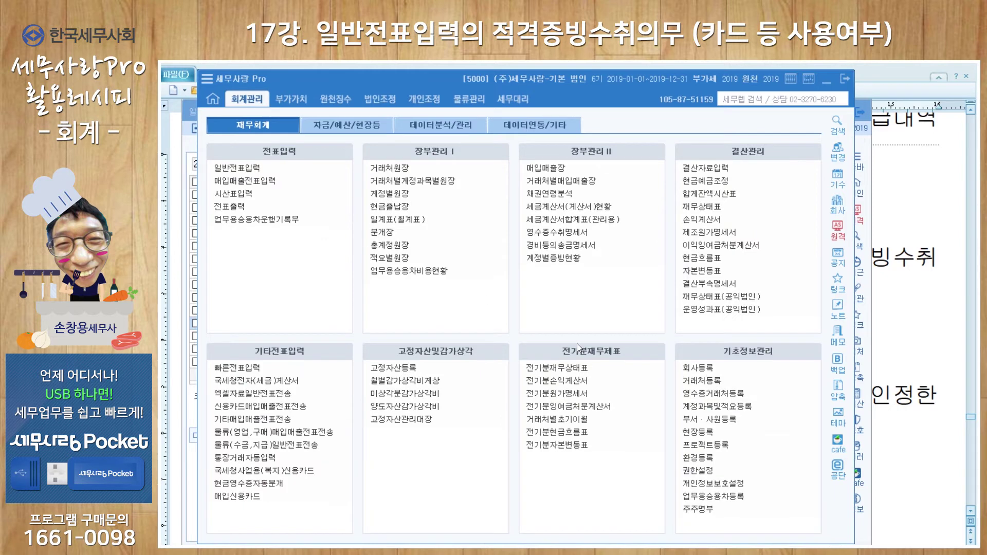
left_click(705, 393)
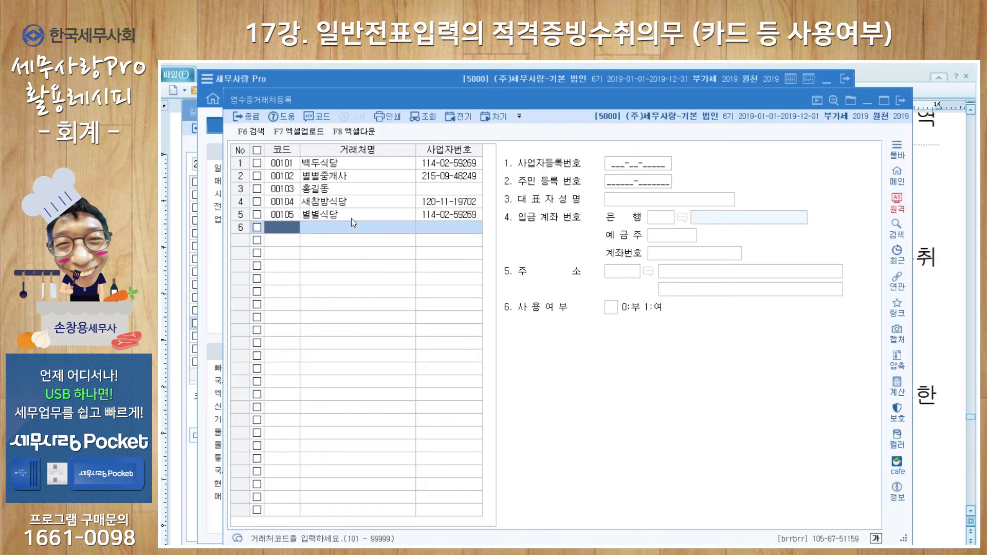
left_click(350, 218)
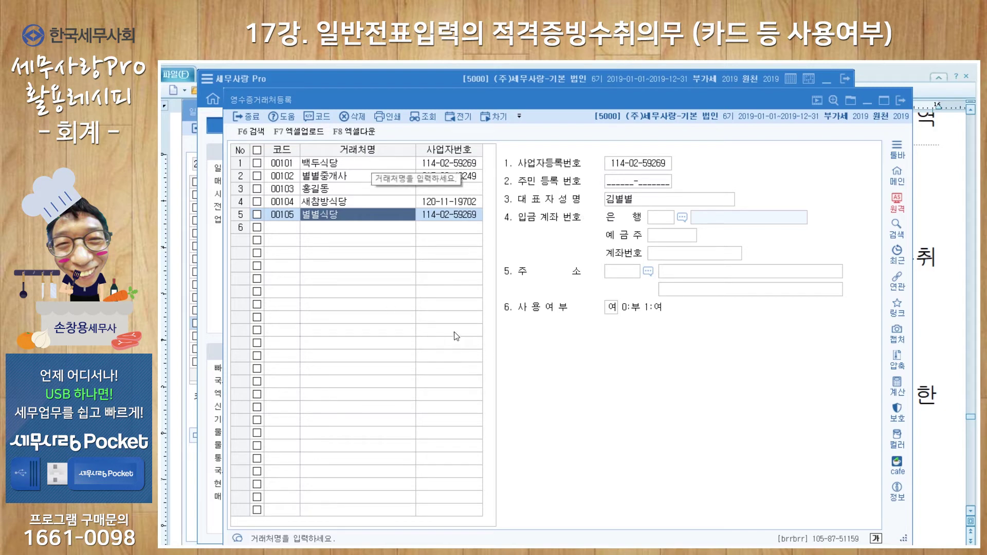
left_click(189, 145)
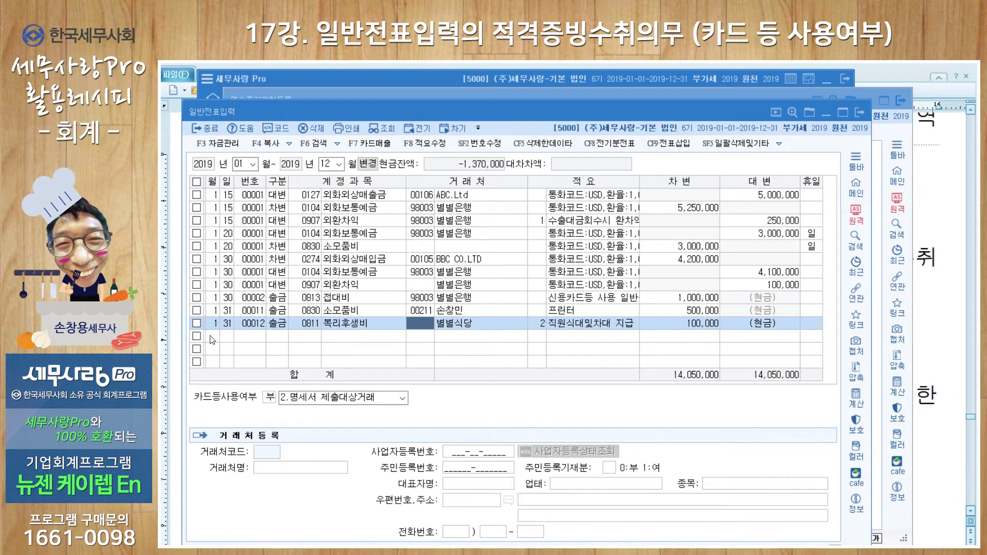
Start a new 1/31 출금 row and set the account to 0951 이자비용
left_click(212, 337)
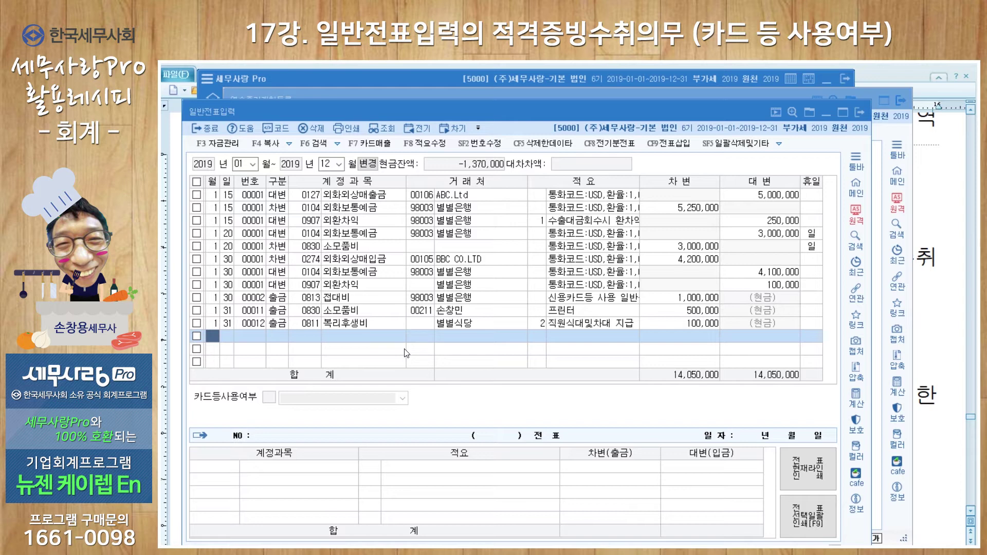
key("Return")
key("Return")
type("1")
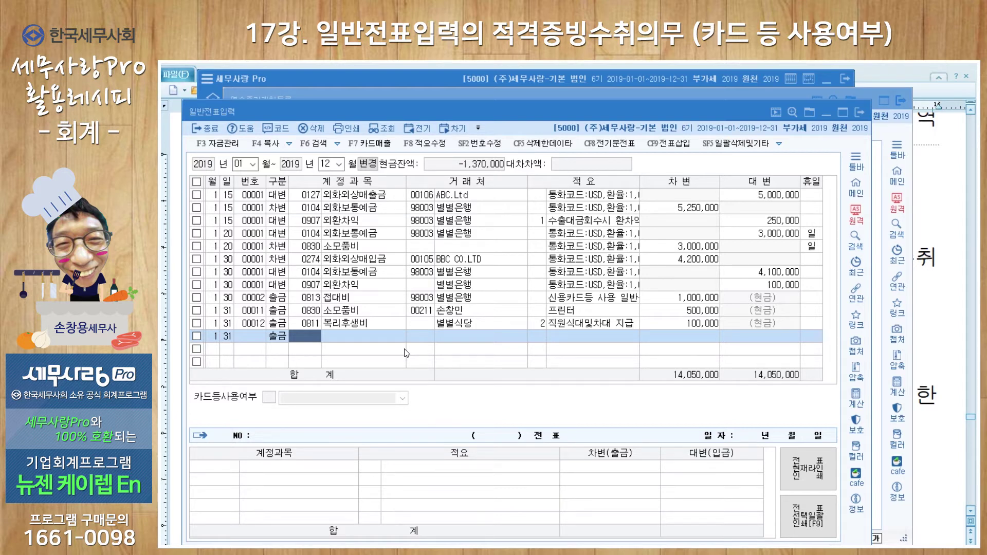
type("이자")
key("Return")
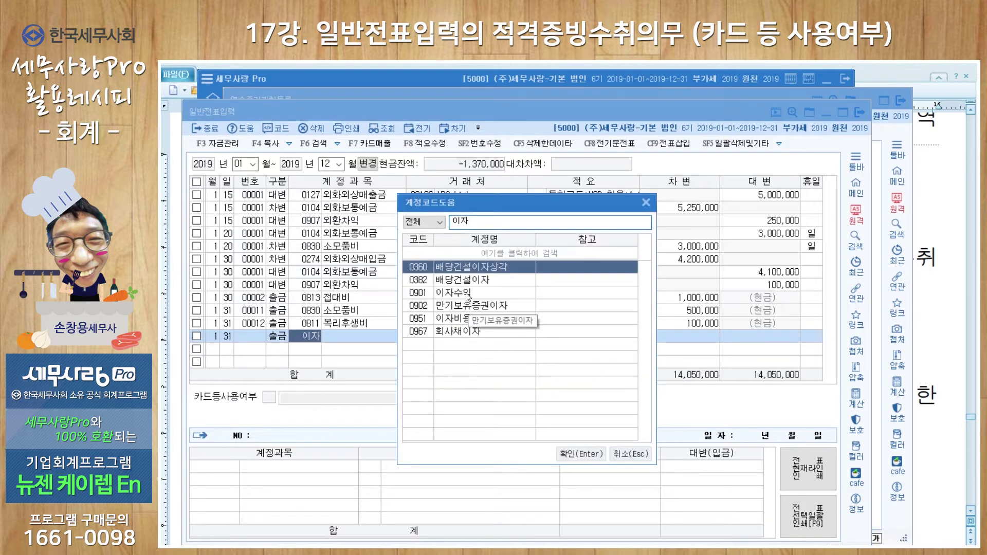
left_click(470, 321)
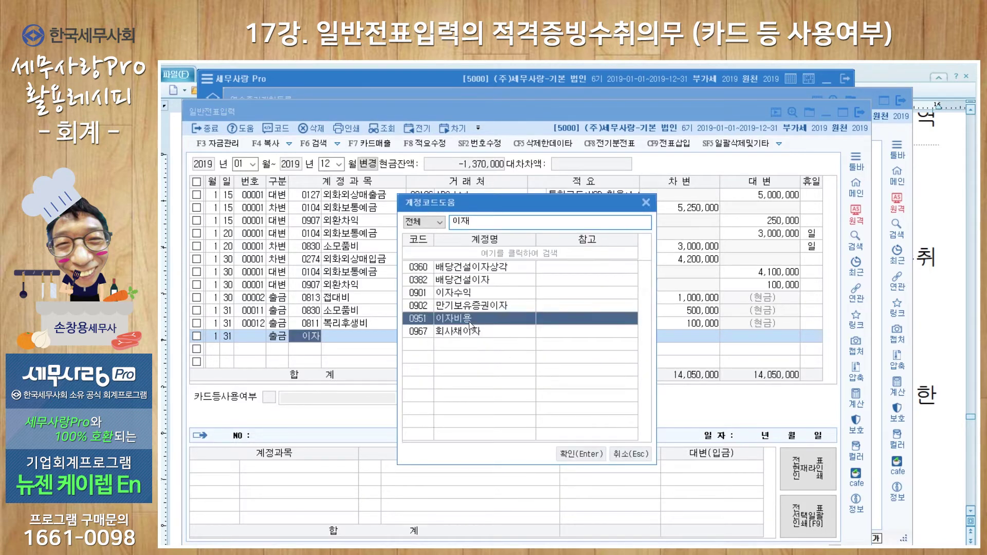
double_click(470, 321)
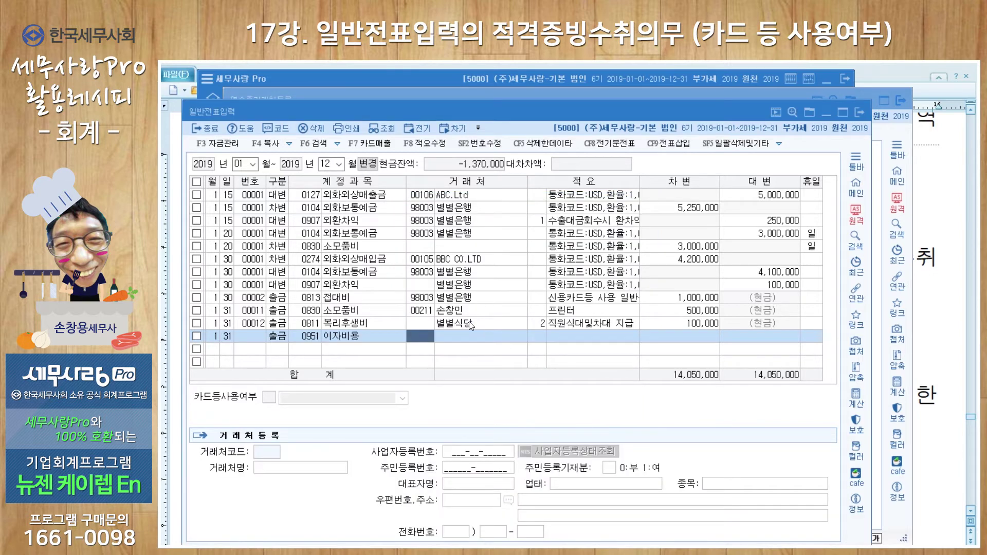
Set counterparty 98000 신한은행(111), summary 1 차입금이자 지급, and debit 500,000
type("신한")
key("Return")
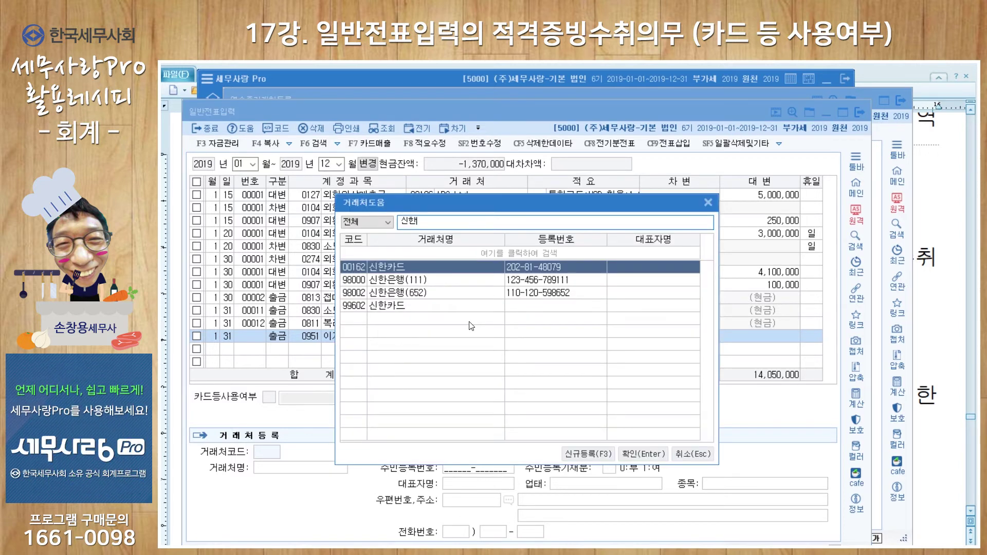
key("Down")
key("Return")
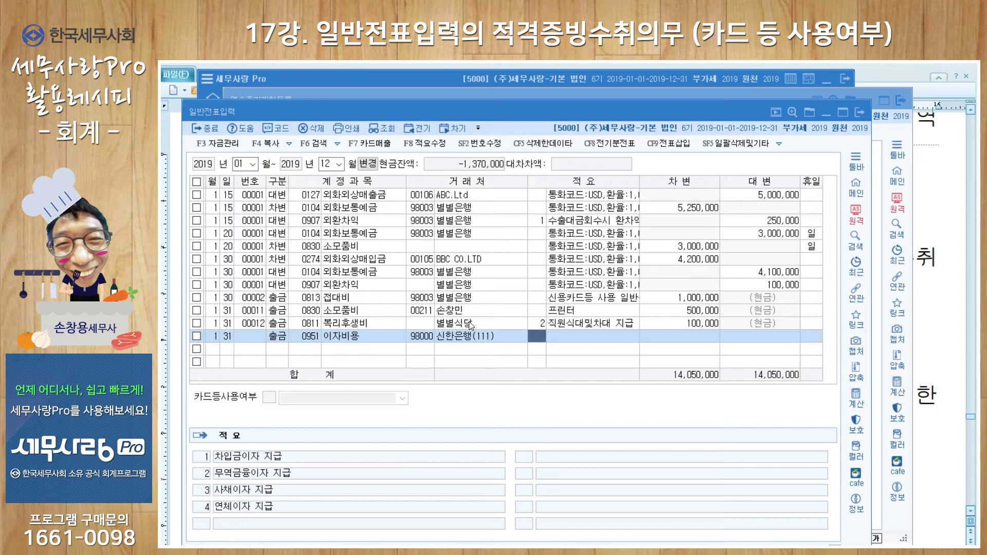
type("1")
key("Return")
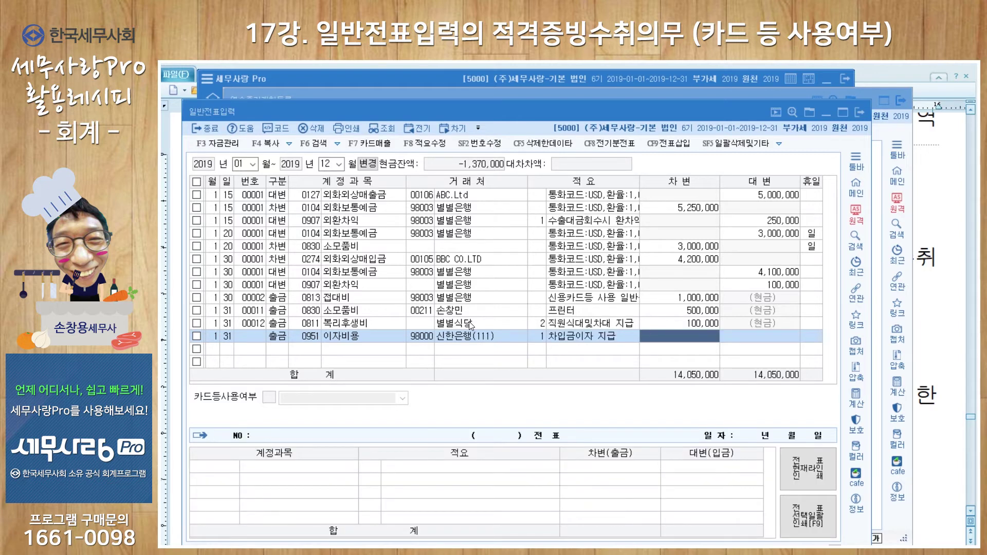
type("5000000")
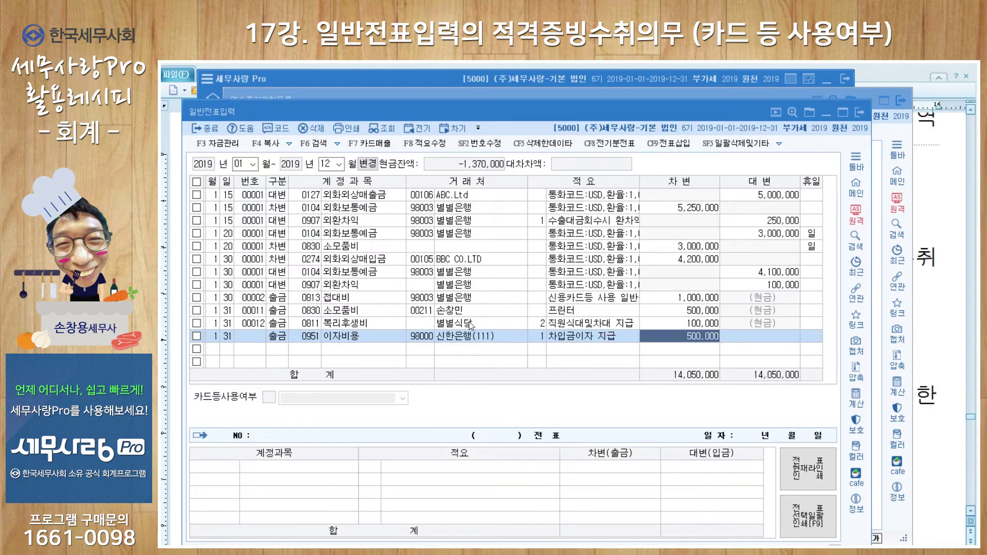
key("Return")
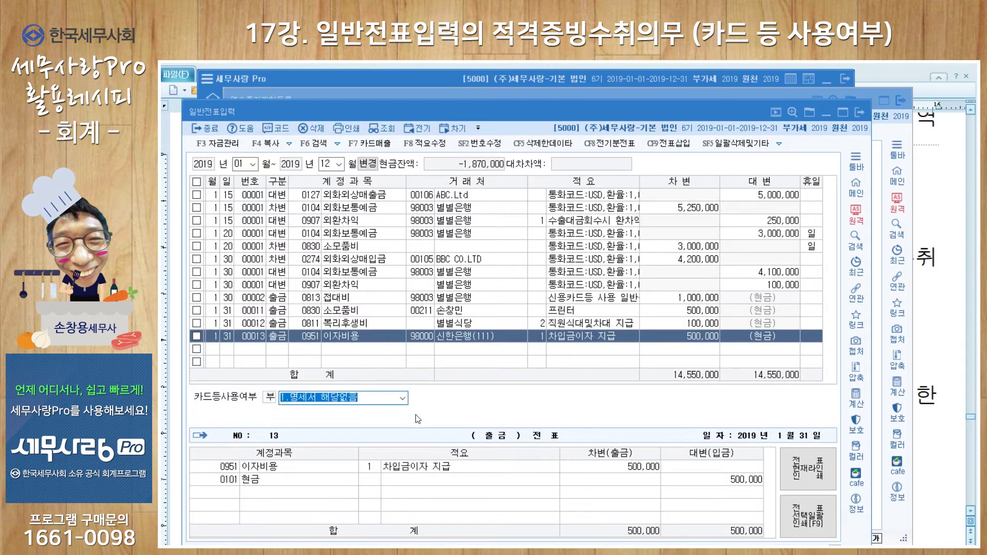
left_click(403, 398)
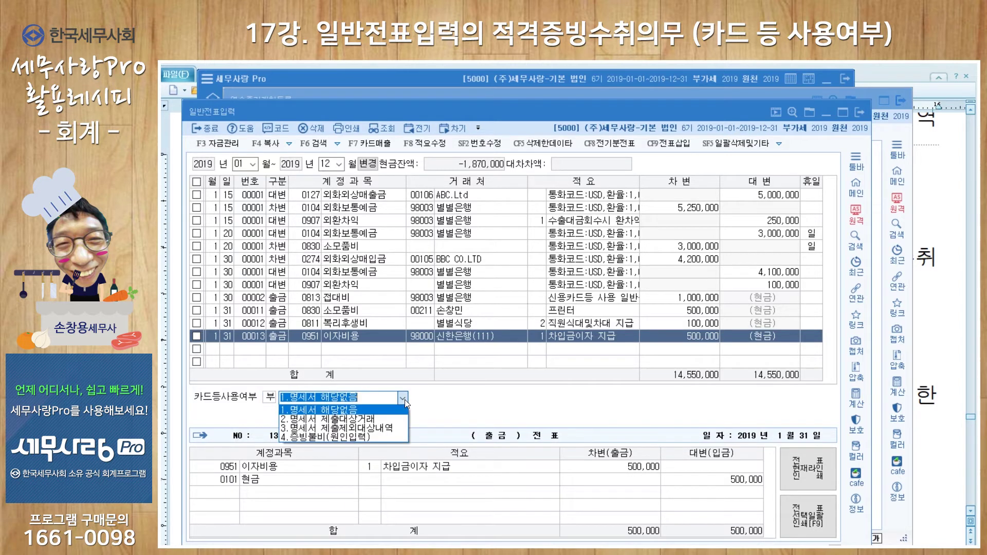
Flag the interest entry 3.명세서 제출제외대상내역 with exclusion reason 16 금융.보험용역
left_click(392, 429)
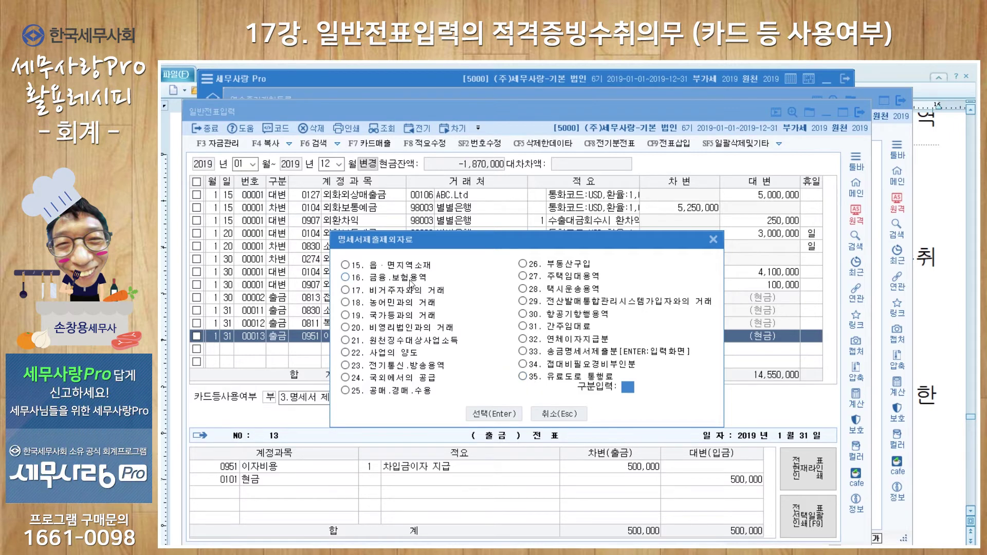
left_click(345, 277)
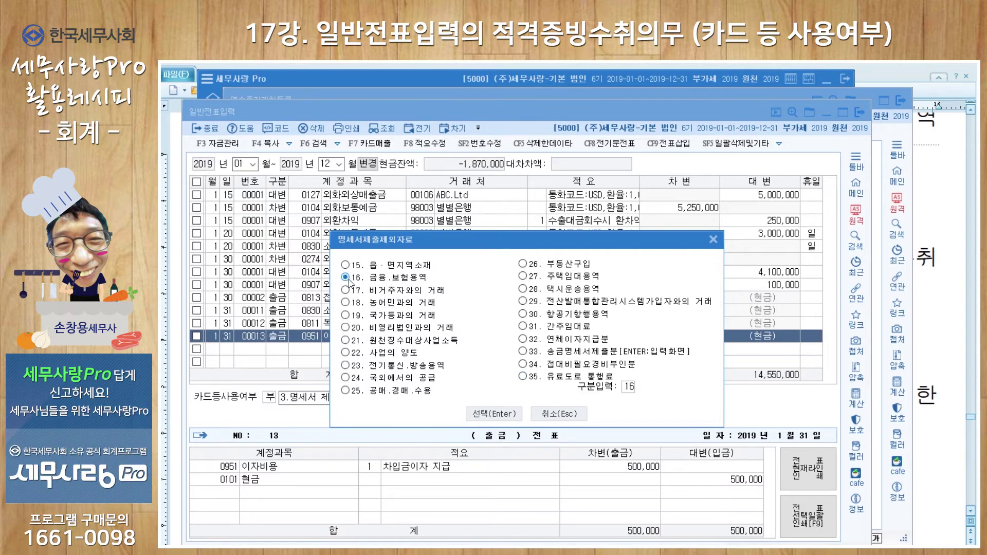
left_click(504, 414)
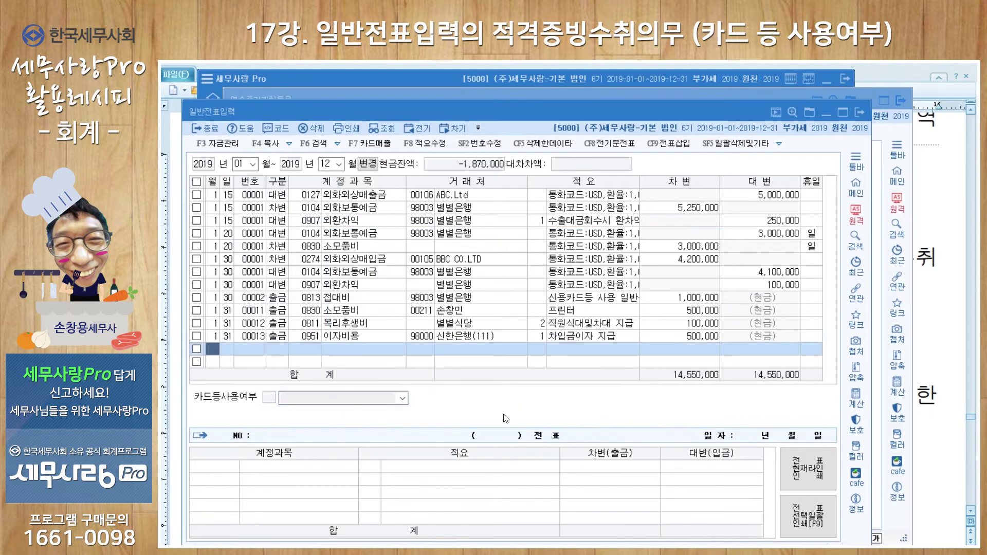
Reopen the exclusion reason to verify it, close it unchanged, and begin the next 1/31 row
left_click(496, 336)
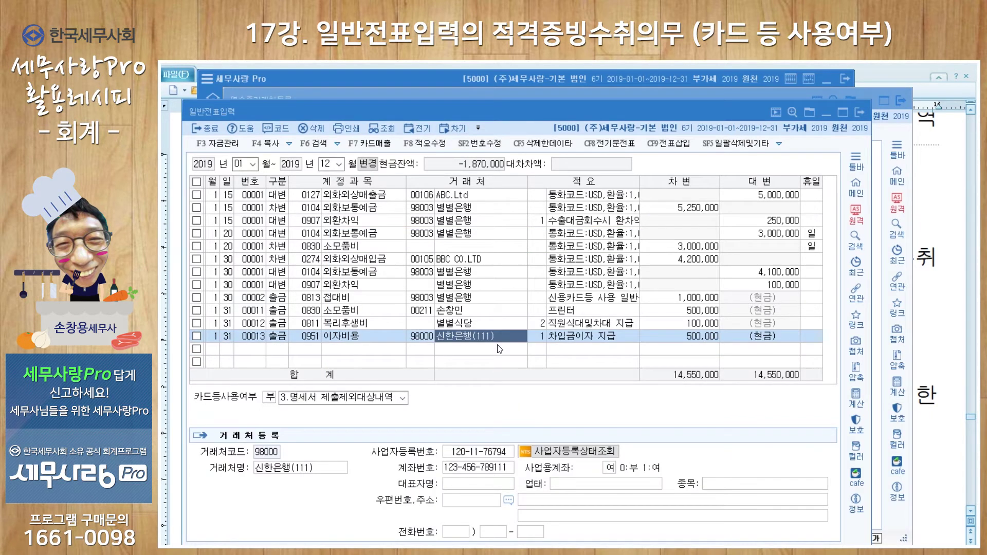
left_click(403, 398)
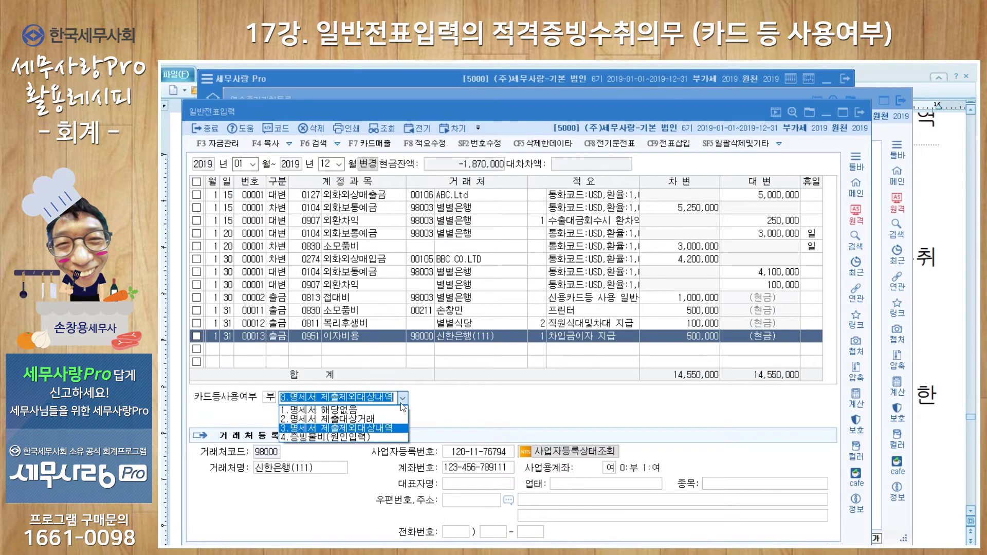
left_click(392, 432)
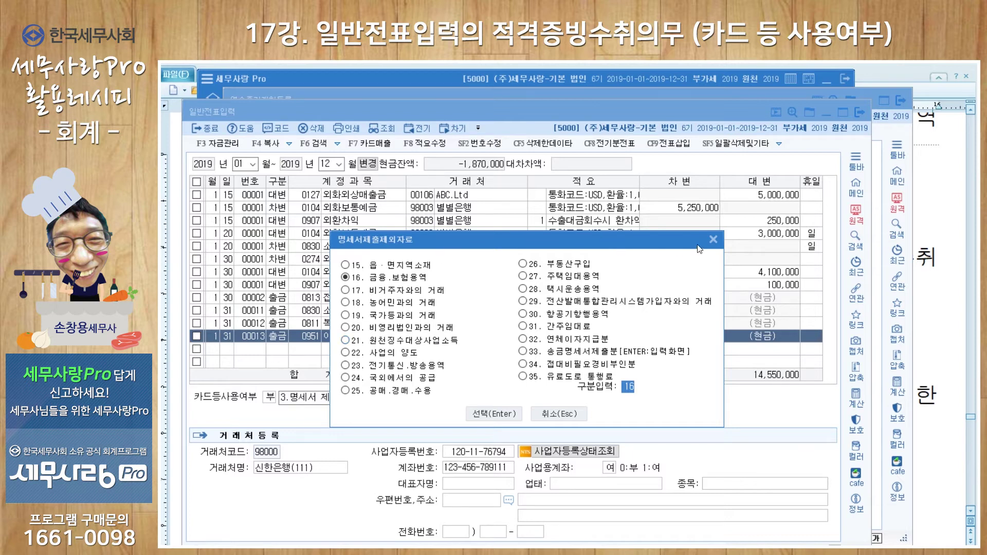
left_click(714, 240)
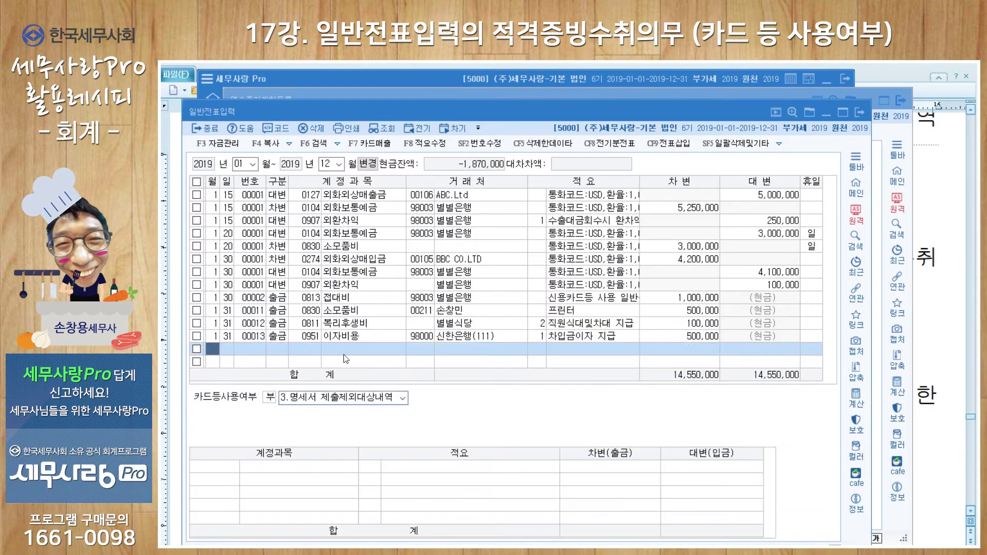
key("Return")
key("Return")
key("Return")
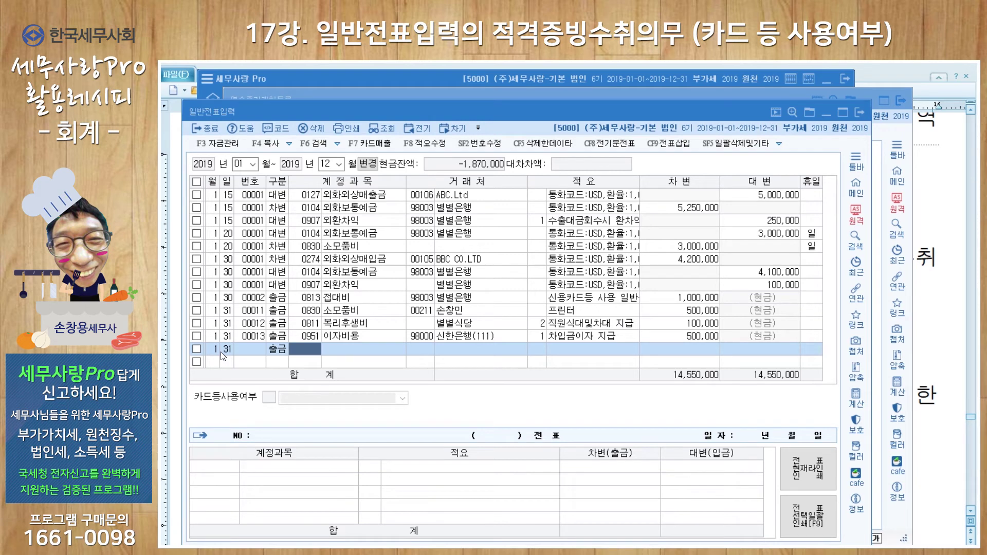
Set the new 1/31 row's account to 0831 수수료비용
type("수수료")
key("Return")
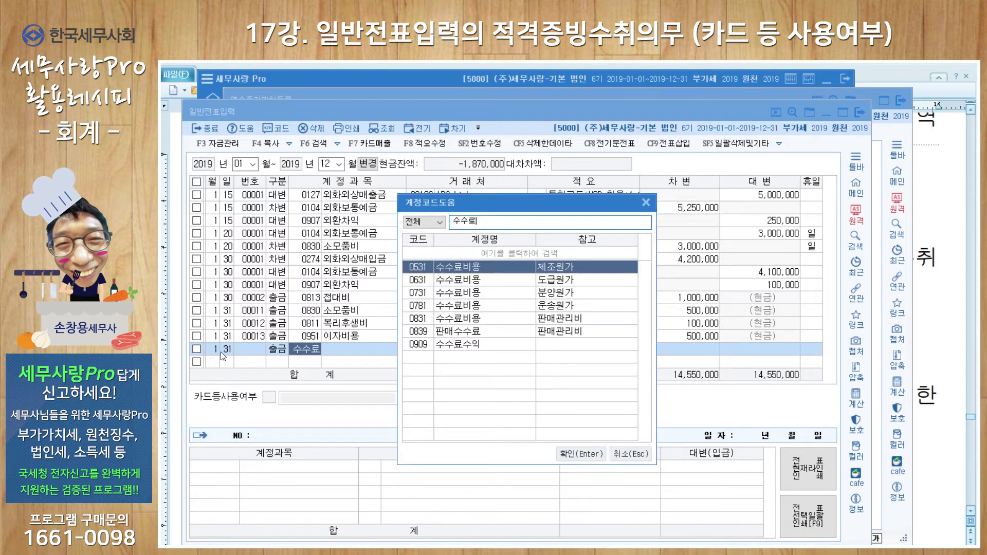
key("Down")
key("Down")
key("Down")
key("Down")
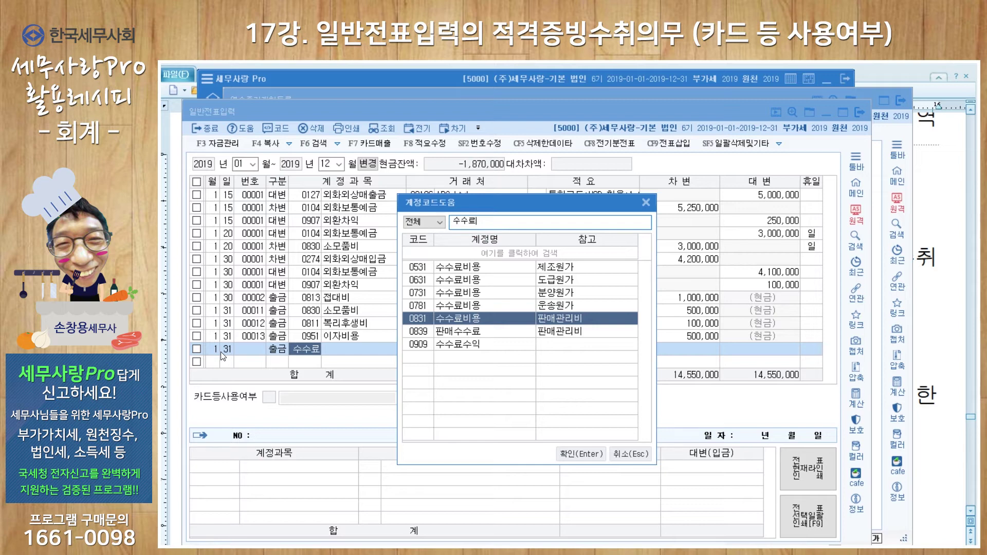
key("Return")
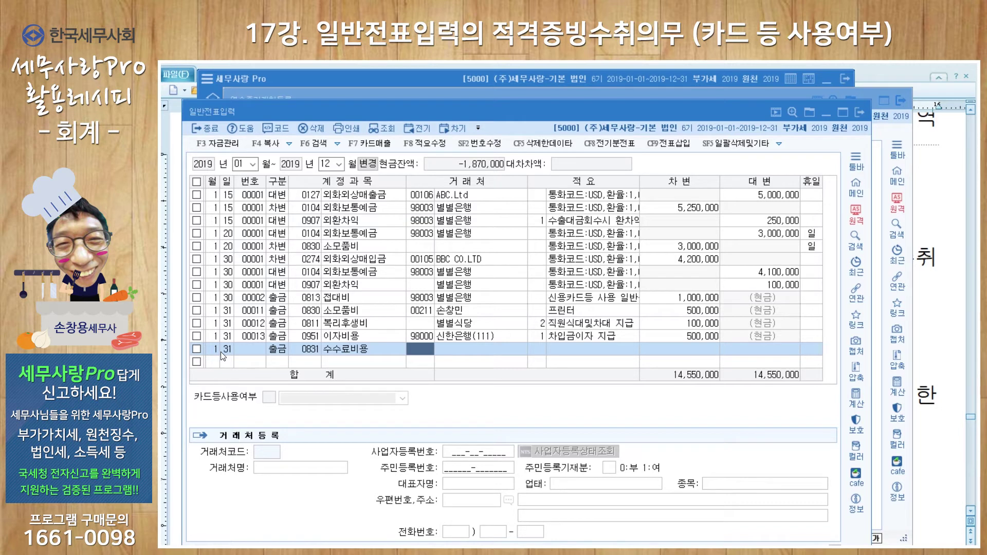
key("Return")
Enter counterparty 혜성공인중개사, summary 중개수수료, and amount 1,500,000 to record the voucher
type("혜성공인중개사")
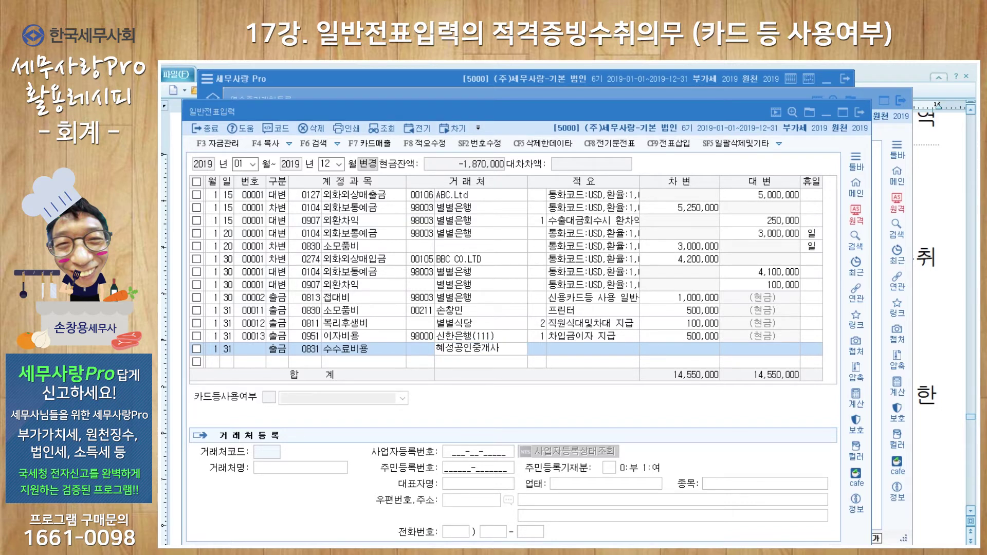
key("Return")
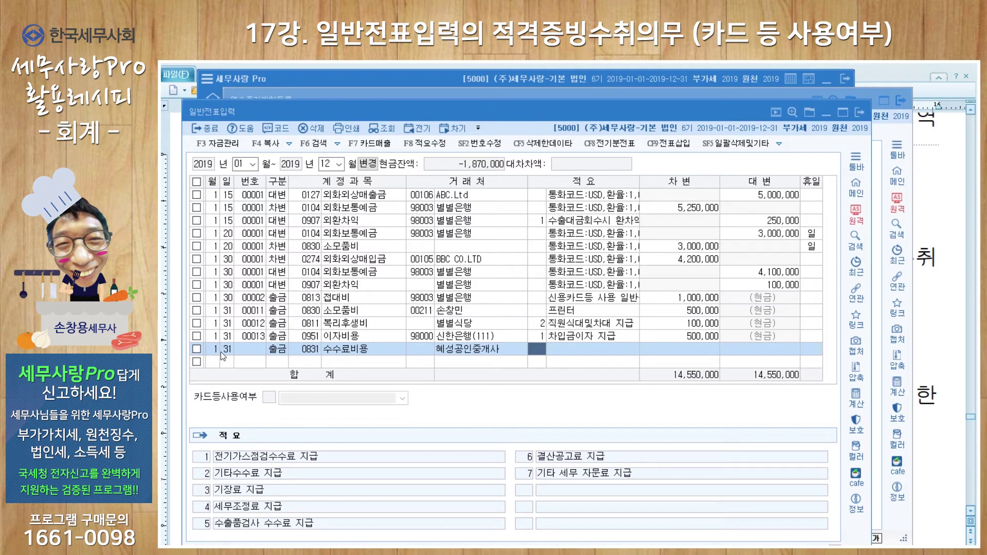
key("Return")
type("중")
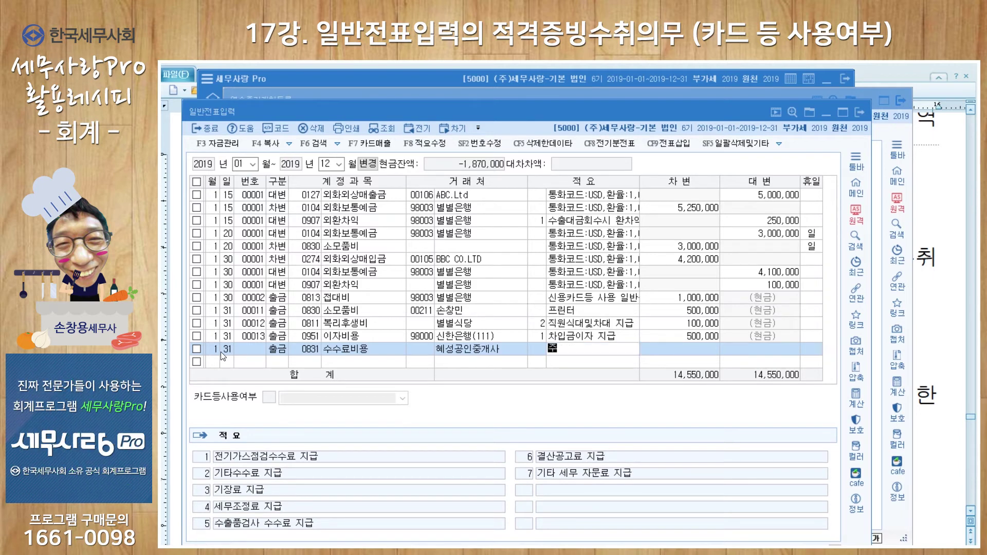
type("개수수료")
key("Return")
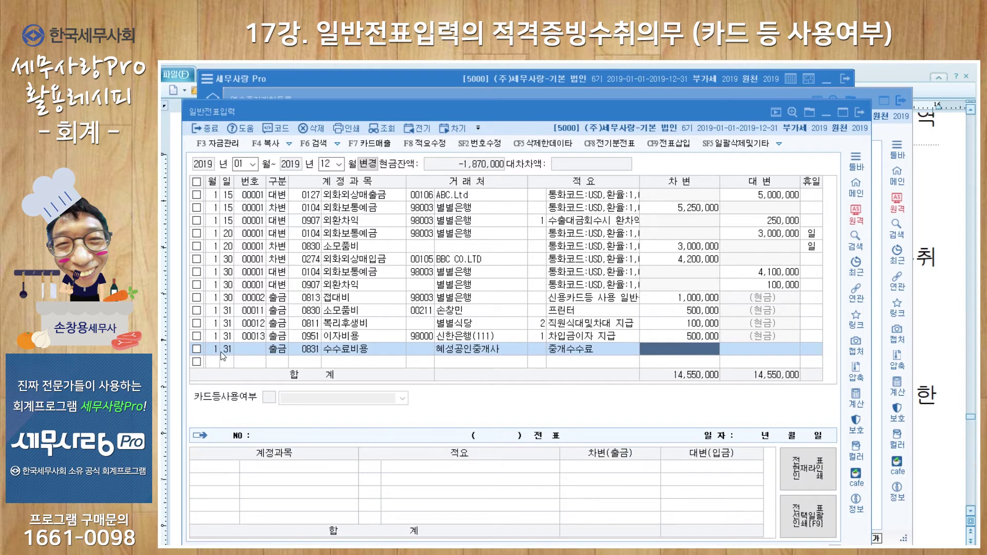
type("1,500,000")
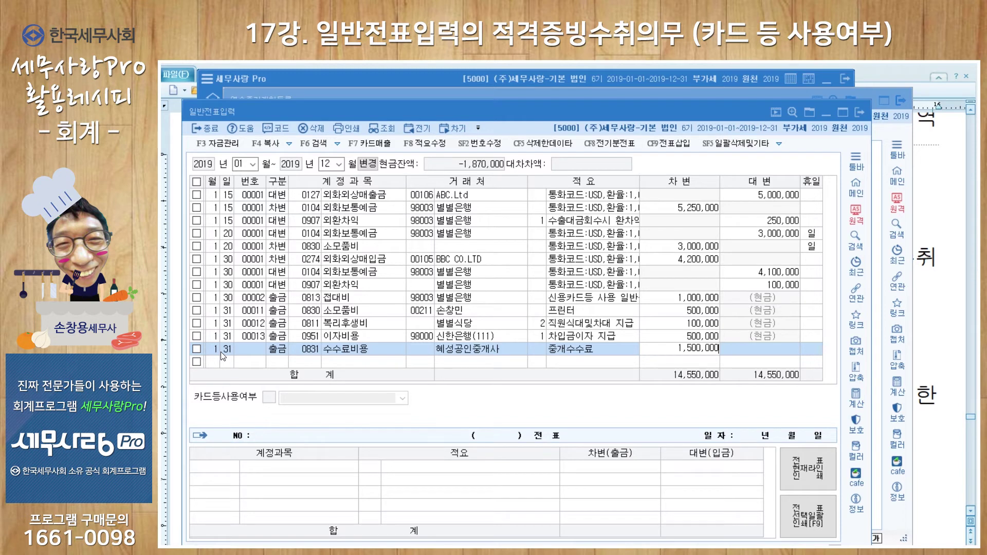
key("Return")
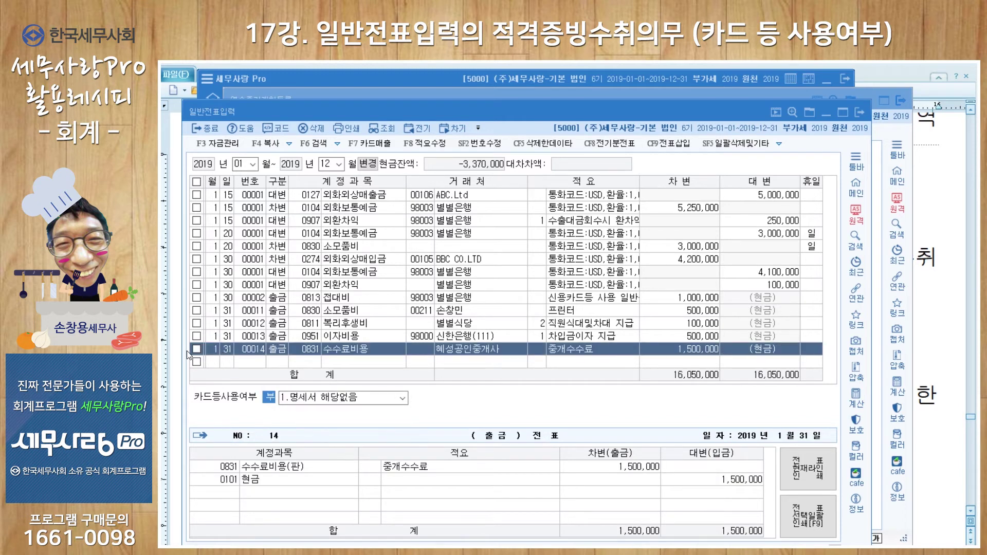
Flag voucher 00014 as 3.명세서 제출제외대상내역 with reason 33. 송금명세서제출분
left_click(403, 398)
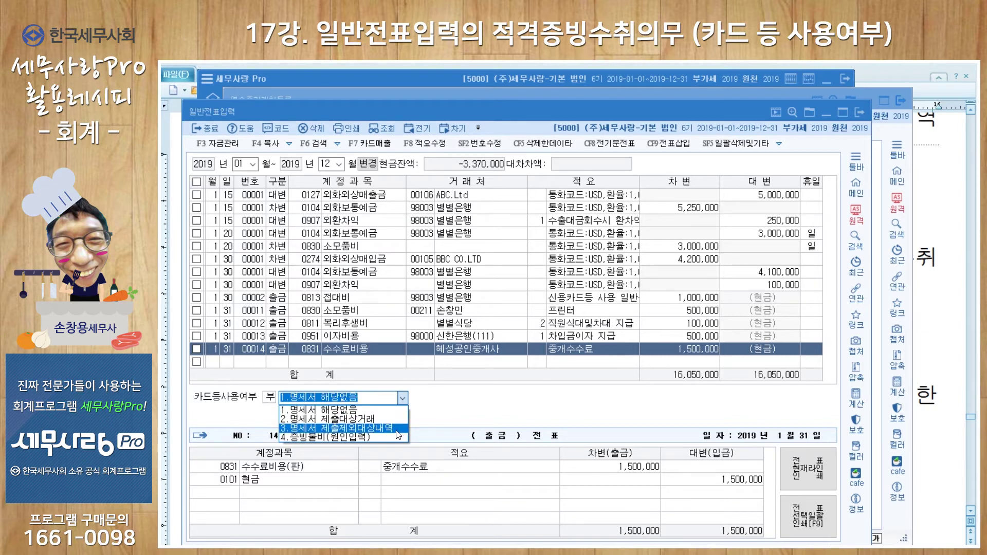
left_click(399, 427)
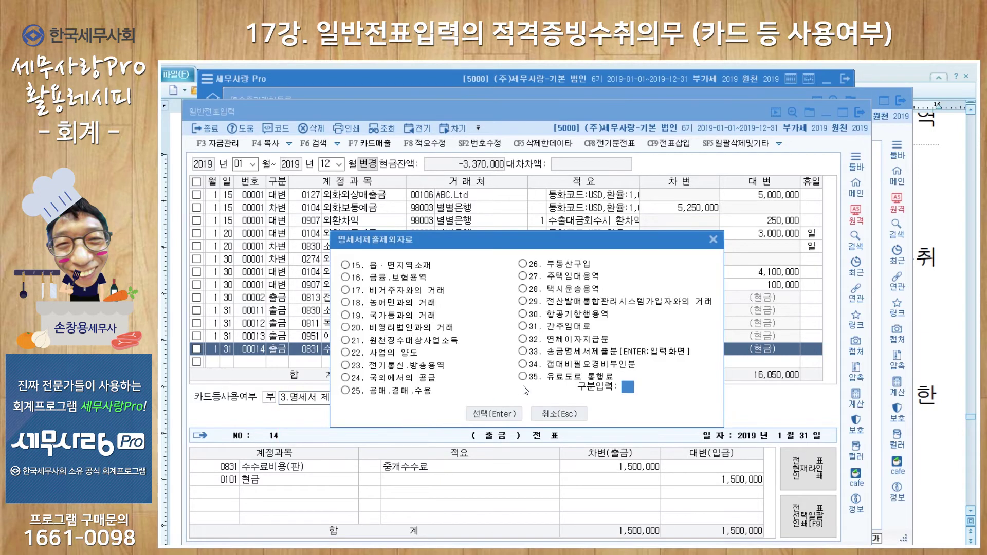
left_click(586, 355)
left_click(506, 414)
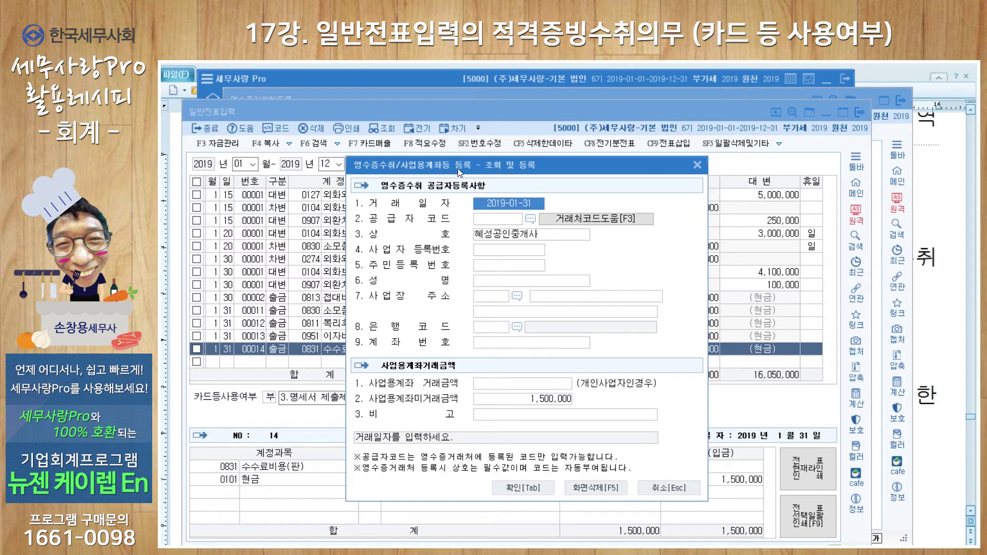
Enter the supplier's business registration number and representative's name in the receipt form
left_click(505, 252)
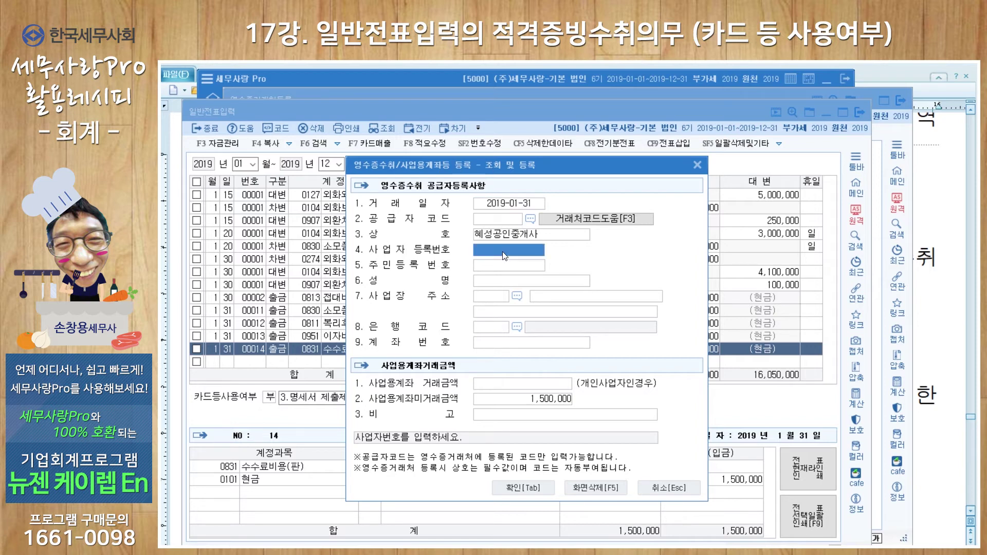
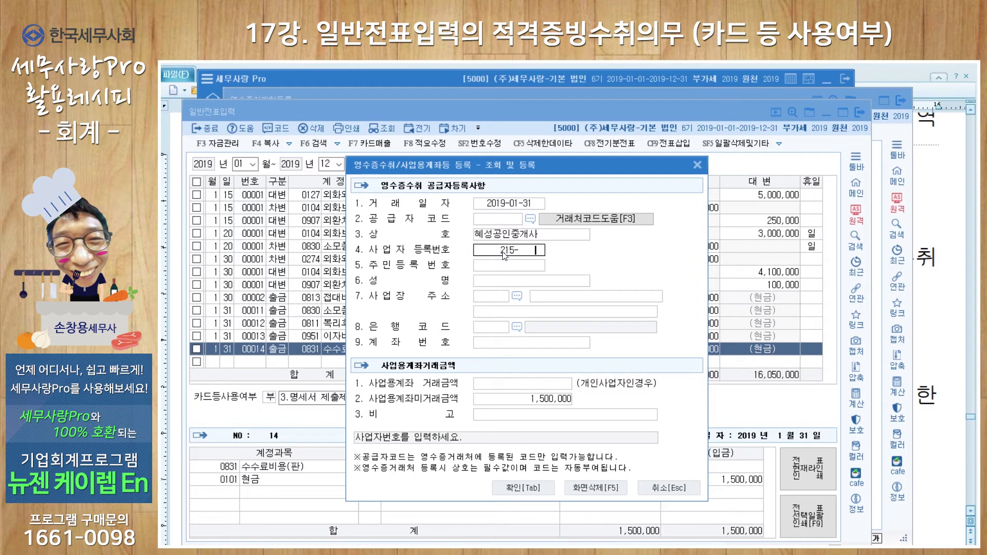
key("Return")
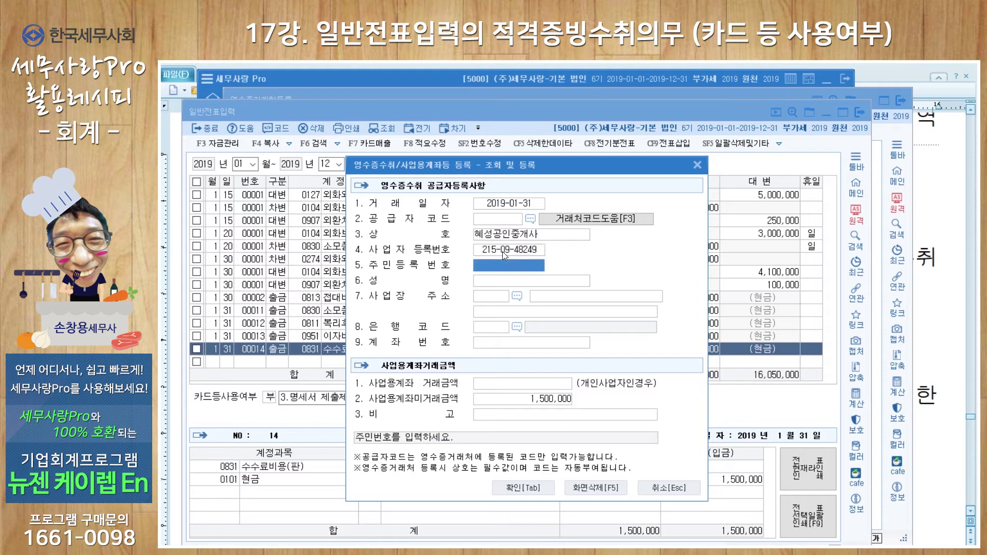
key("Return")
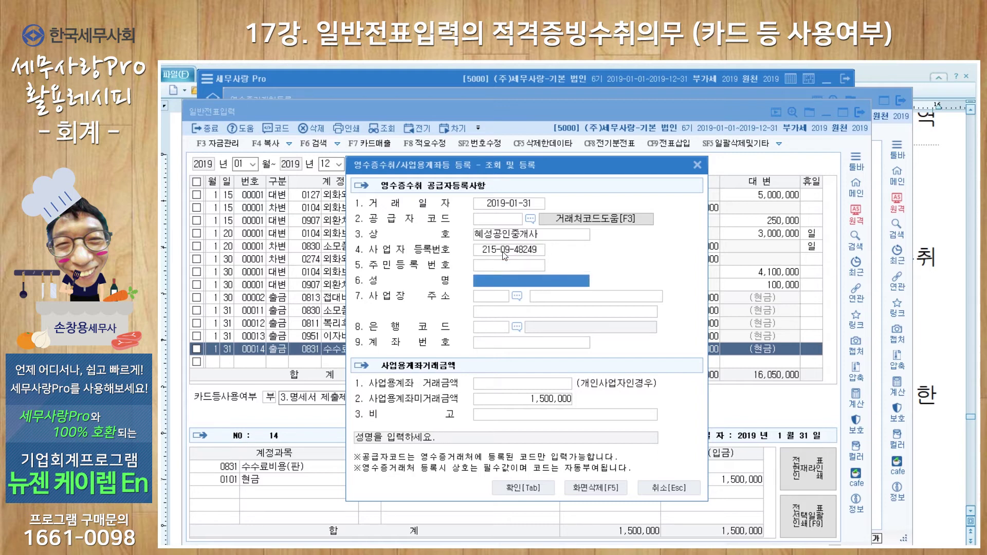
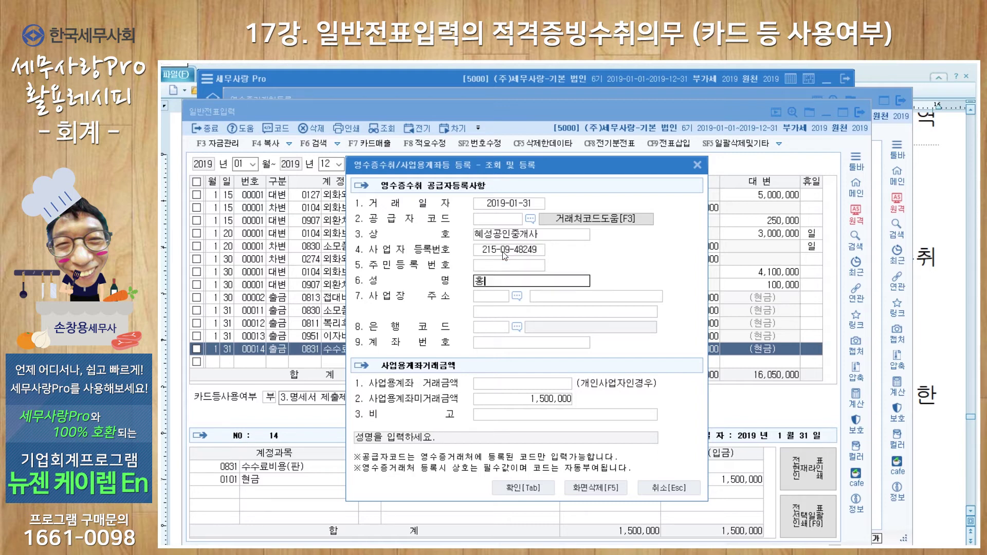
key("Return")
key("Return")
key("Return")
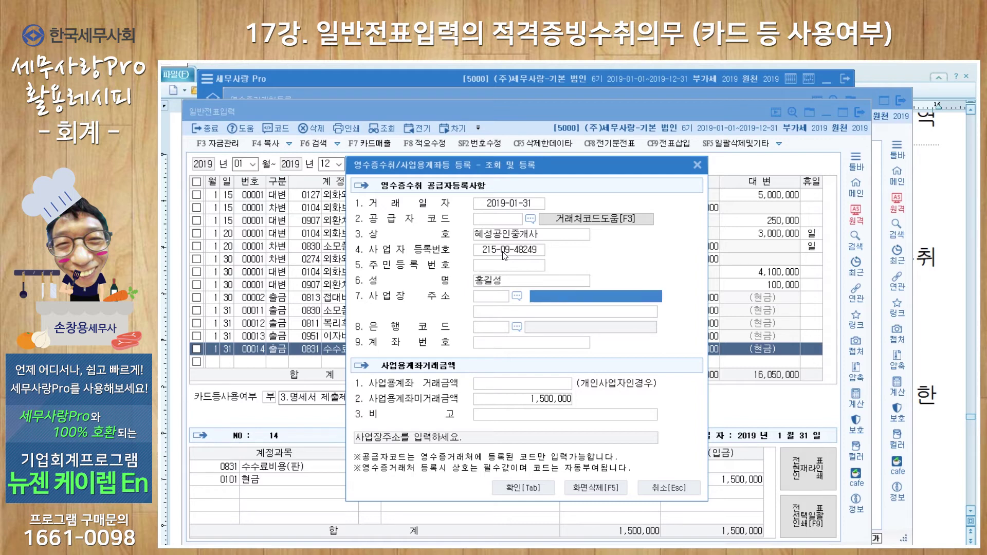
Select bank 002 산업은행, enter the payee's account number, and save the receipt record
left_click(492, 329)
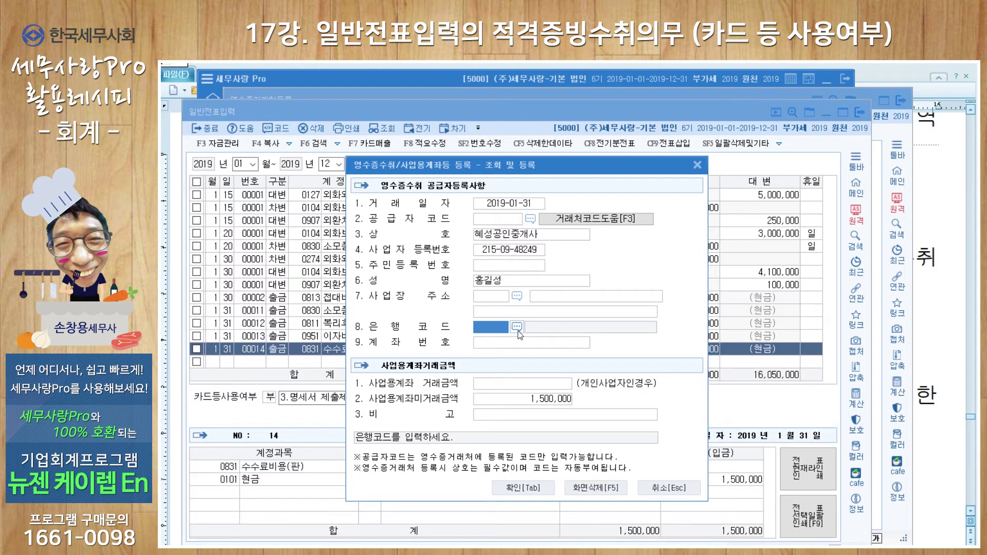
left_click(517, 328)
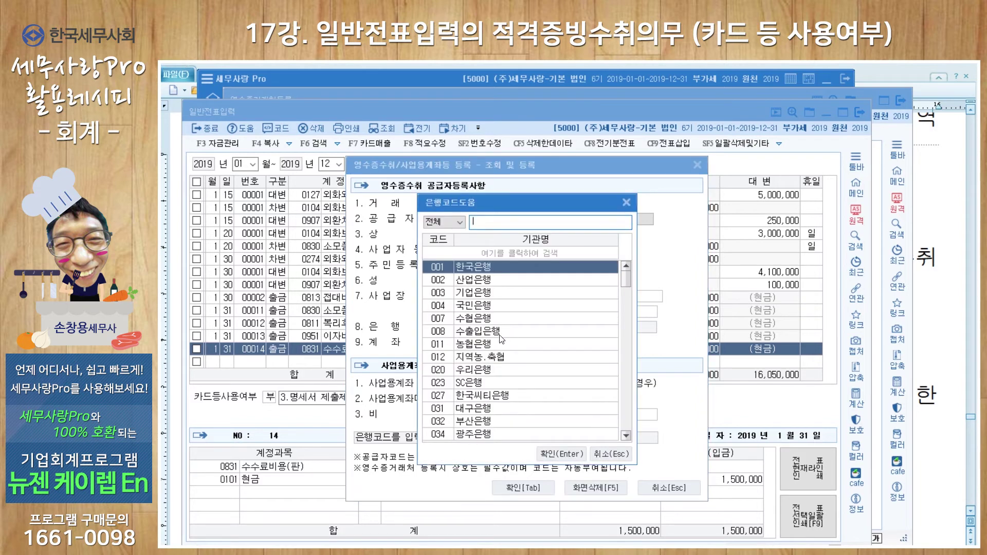
left_click(484, 280)
left_click(561, 453)
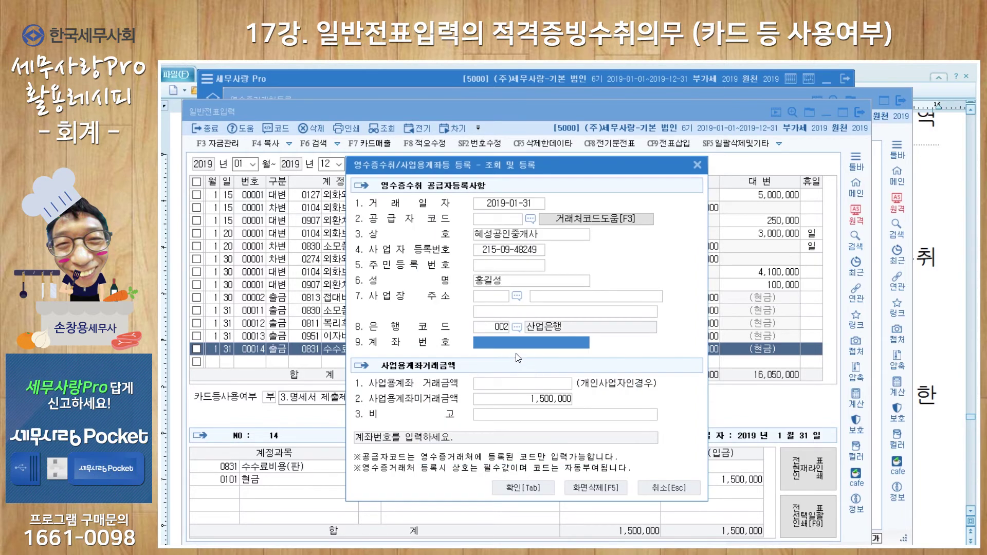
type("44")
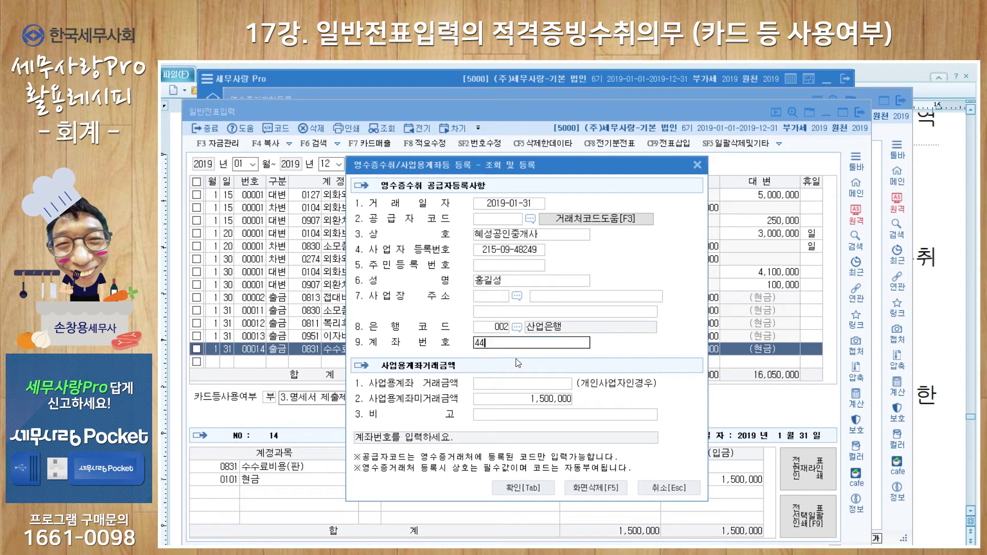
type("4-444-444-4441")
left_click(536, 489)
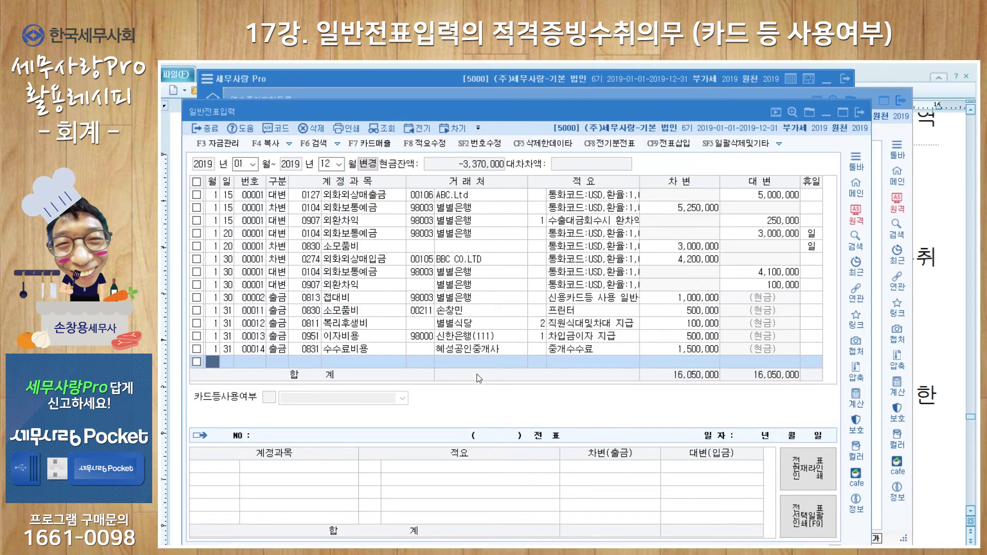
Check the 혜성공인중개사 fee voucher against the receipt trade-partner register, then close the register
left_click(475, 347)
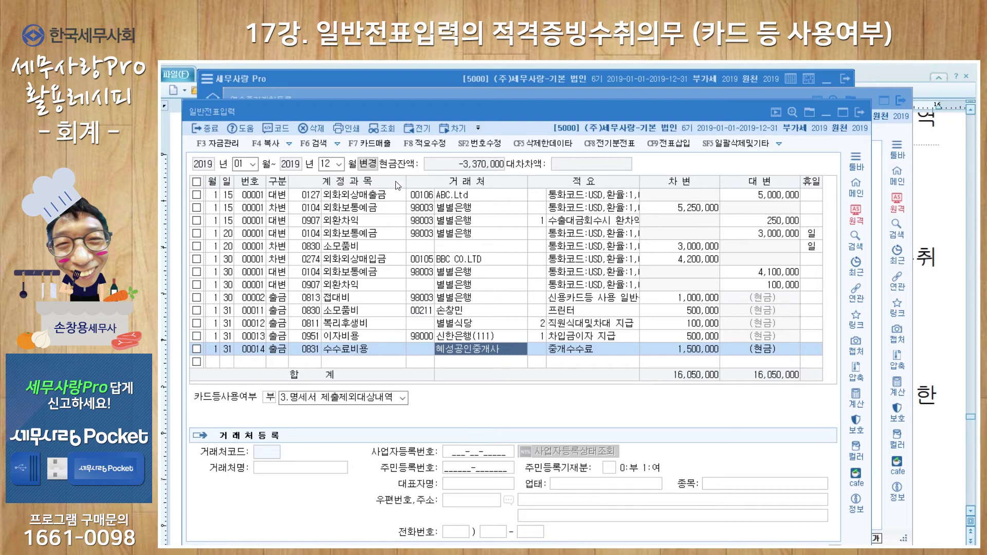
left_click_drag(549, 107, 547, 122)
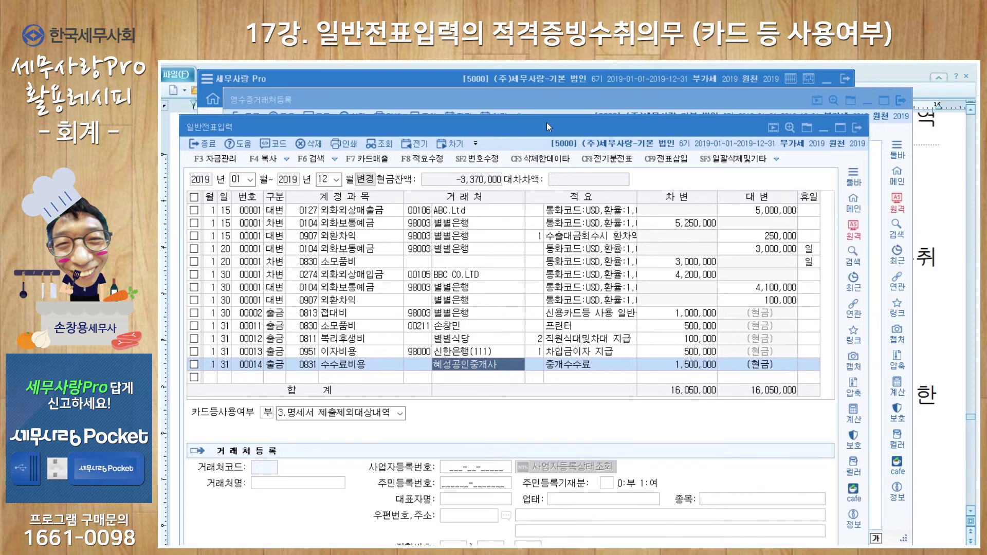
left_click(532, 94)
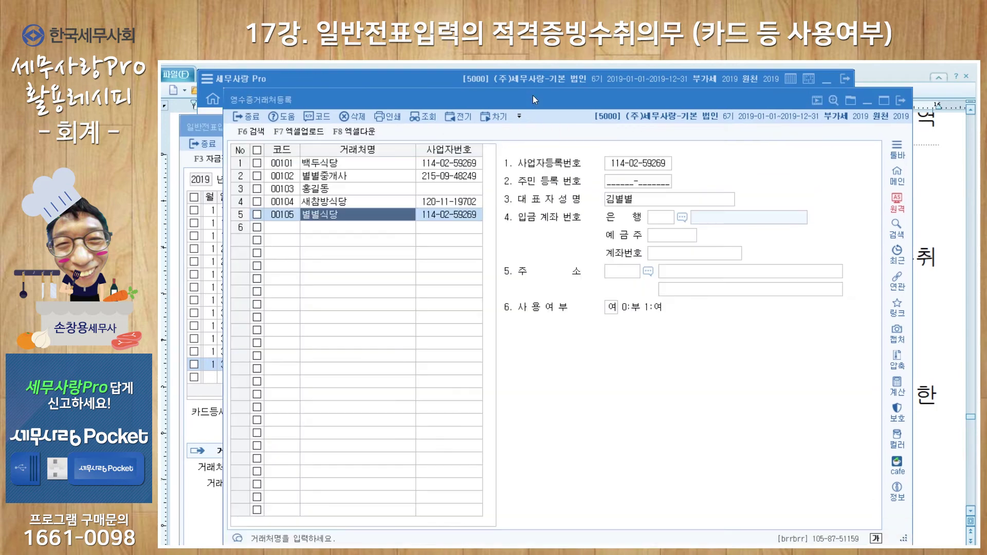
left_click(899, 102)
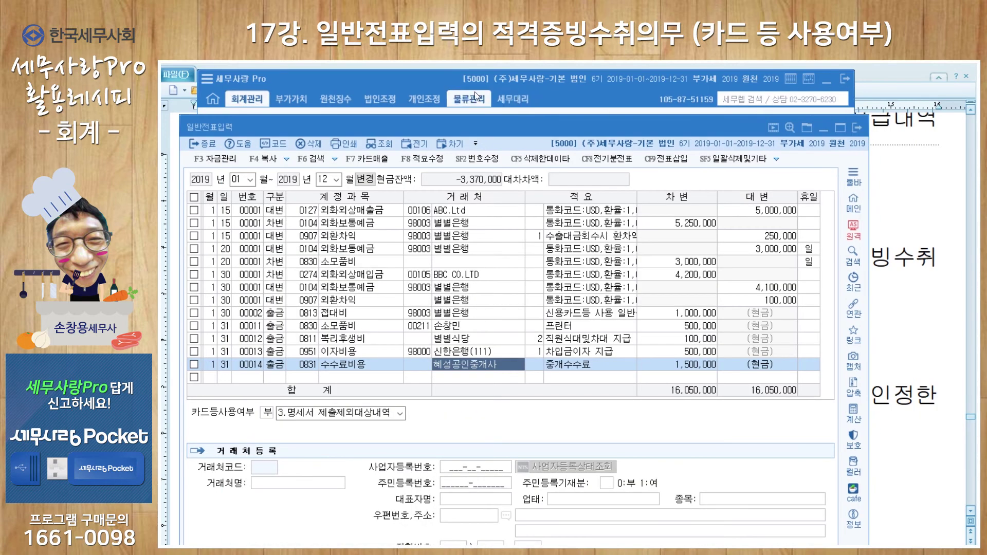
left_click(442, 81)
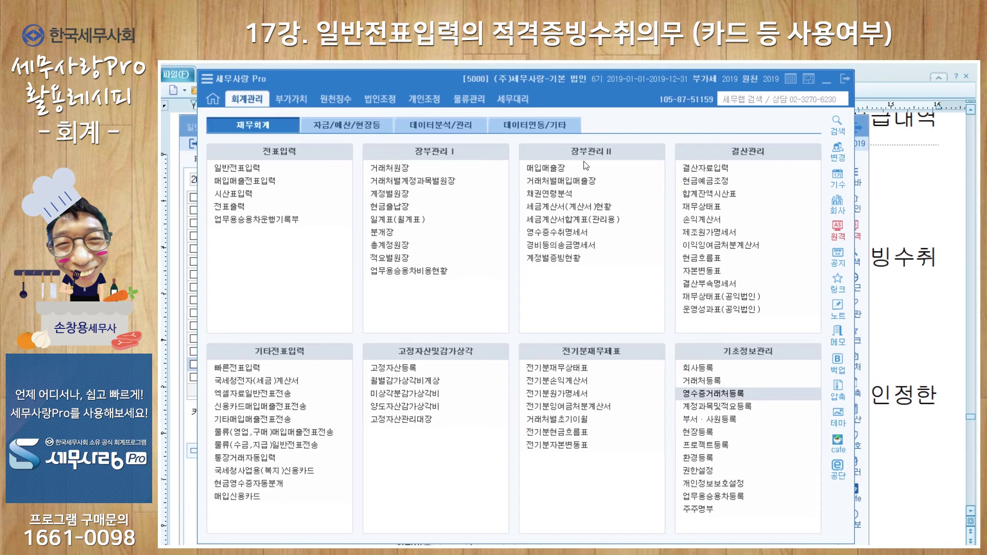
Load 영수증수취명세서 from the January vouchers and check the 신한은행(111) and 혜성공인중개사 rows
left_click(572, 235)
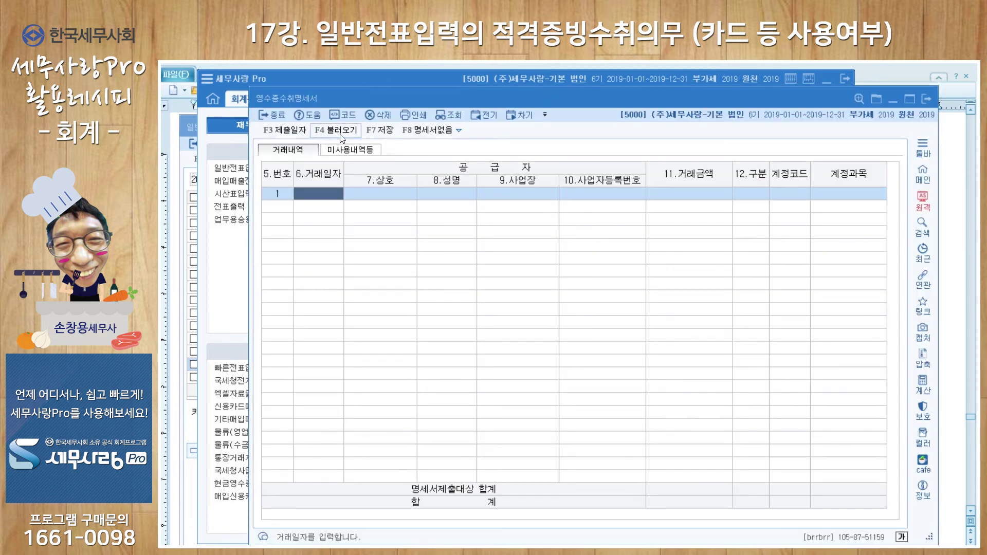
left_click(340, 135)
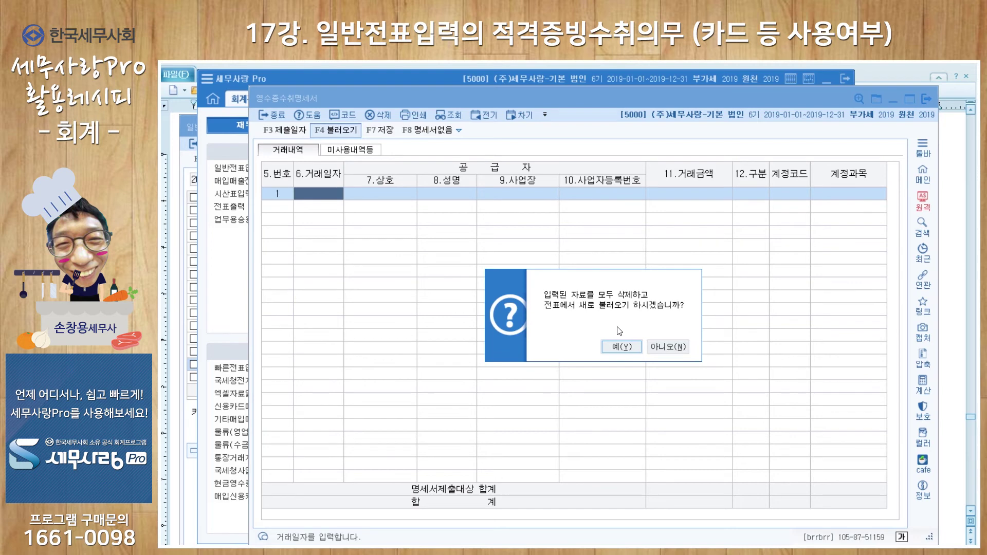
left_click(619, 348)
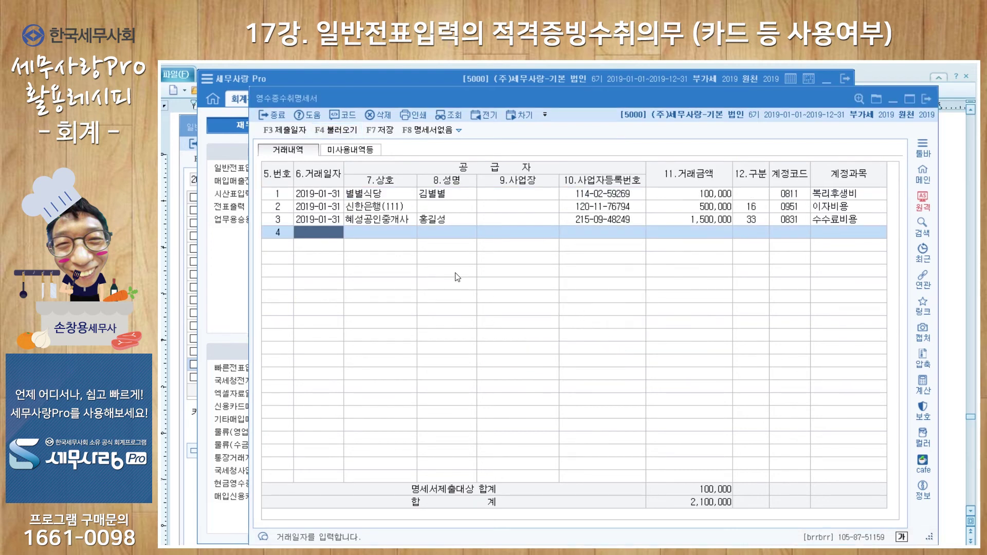
left_click(384, 198)
left_click(388, 210)
left_click(390, 221)
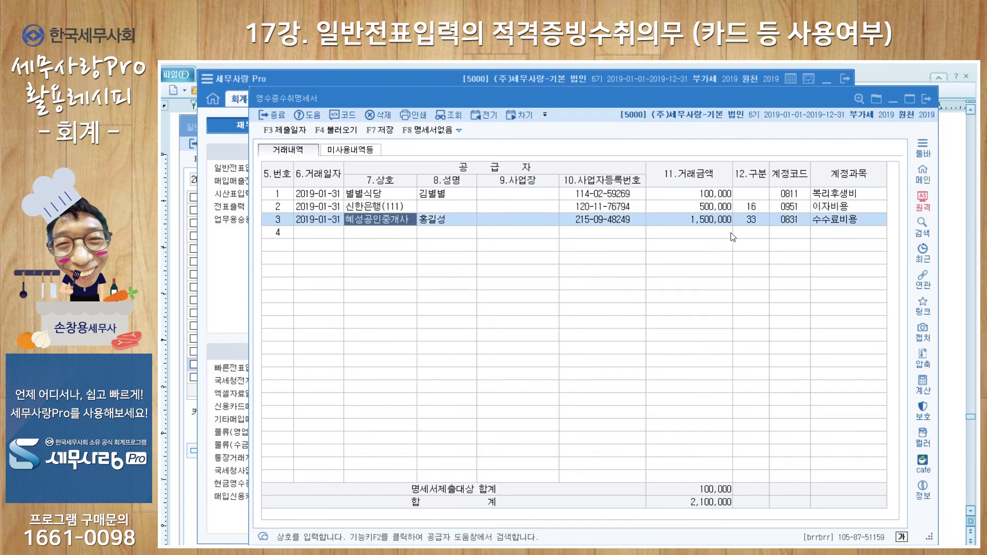
Apply the 미사용내역 exemption summary (2 items, 2,000,000) and save the receipt statement
left_click(362, 151)
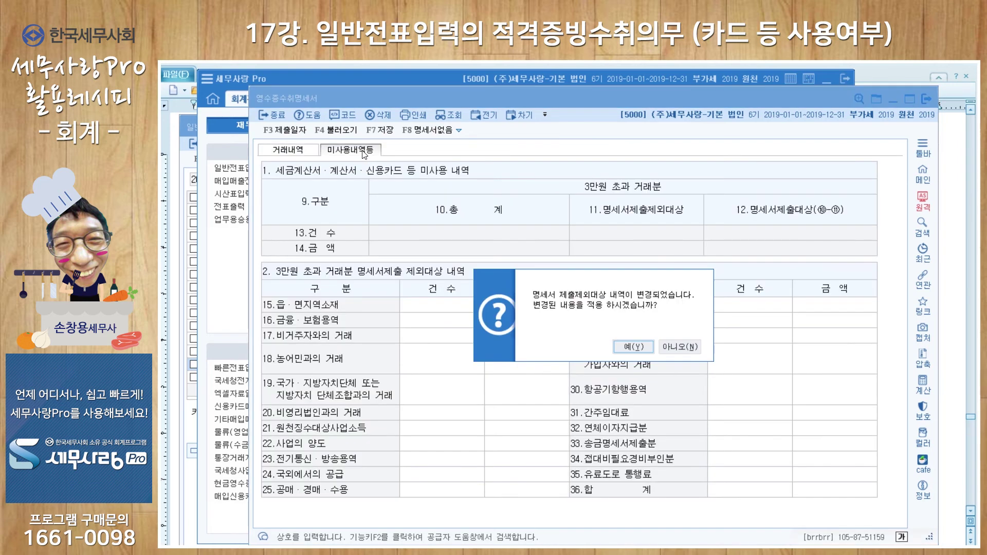
left_click(634, 347)
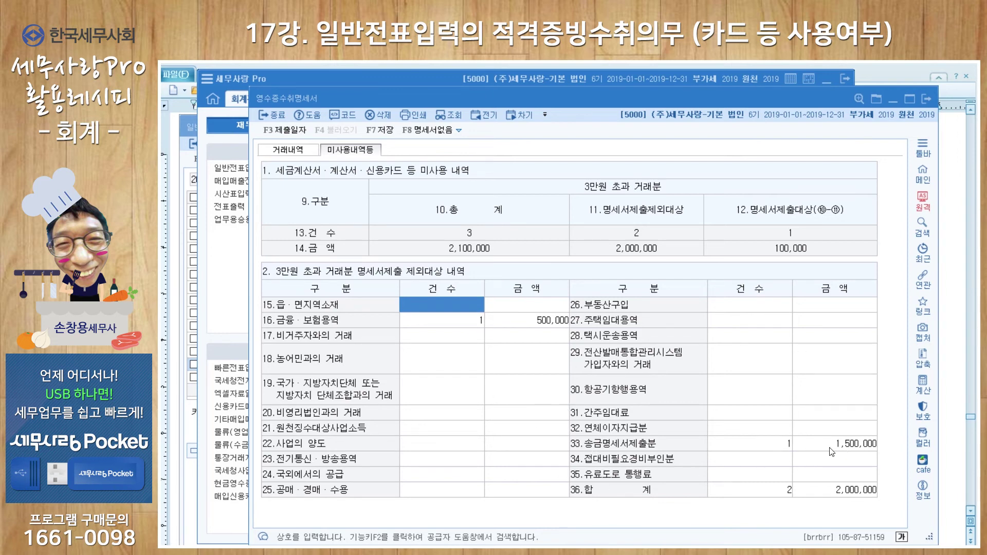
left_click(926, 99)
left_click(641, 338)
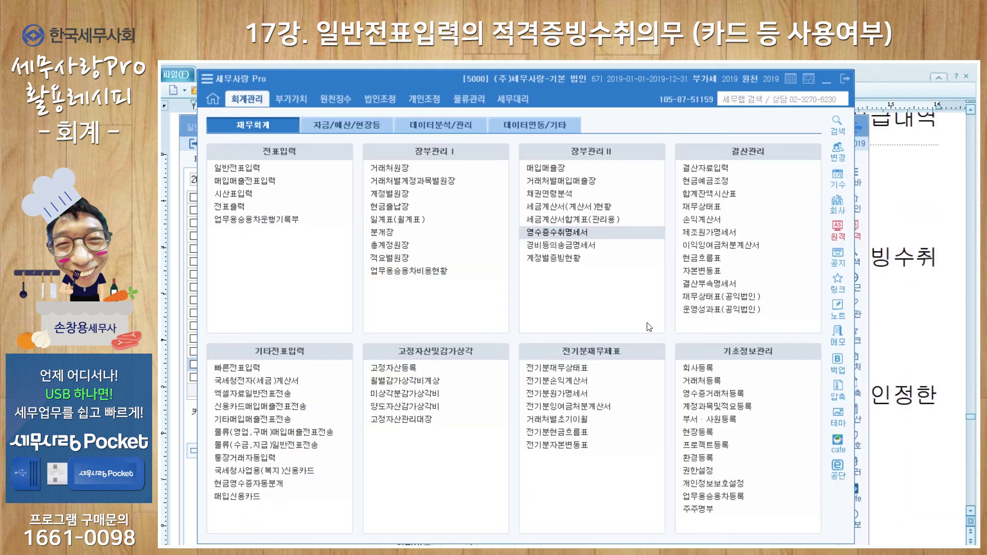
left_click(589, 246)
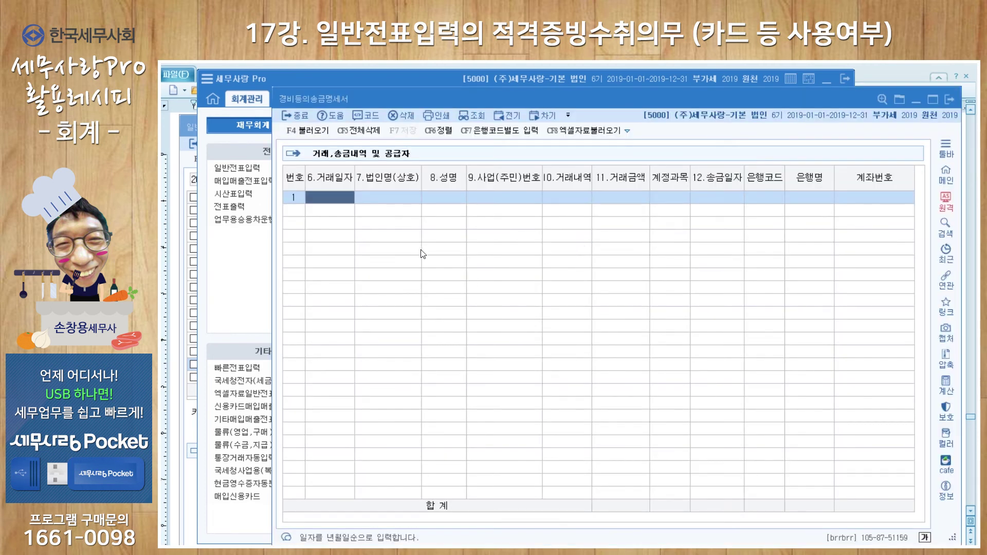
Load the 1,500,000 혜성공인중개사 fee from the journal into 경비등의송금명세서 and save it
left_click(309, 137)
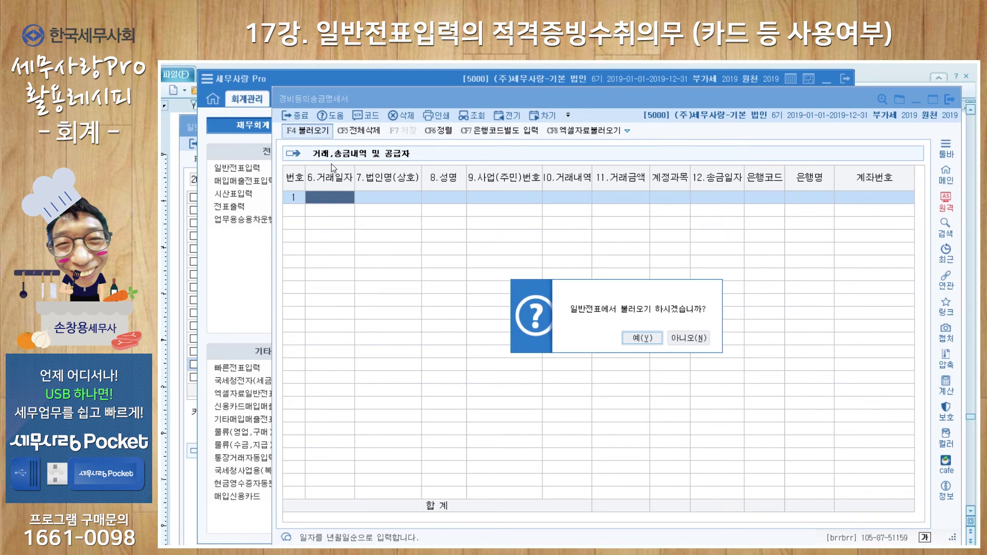
left_click(638, 341)
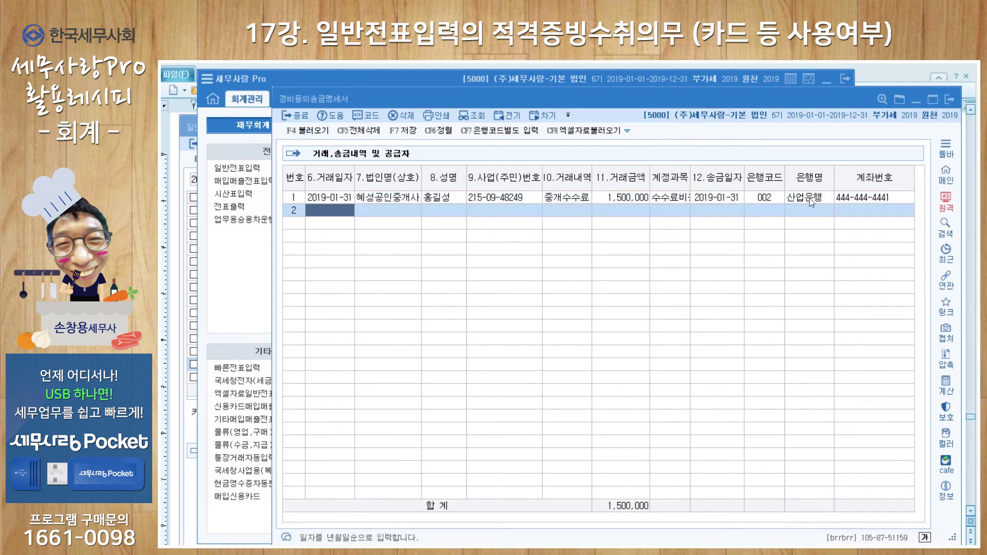
left_click(948, 100)
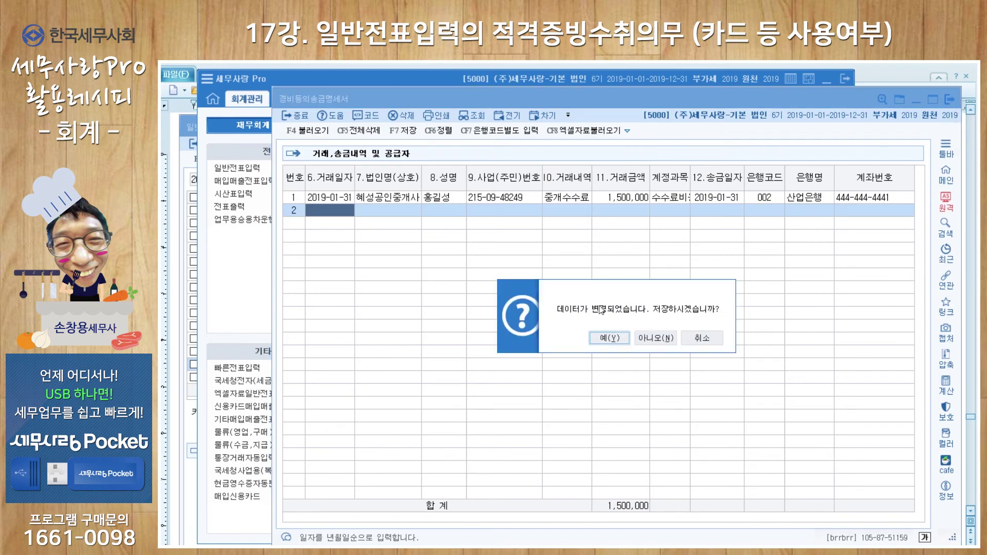
left_click(613, 340)
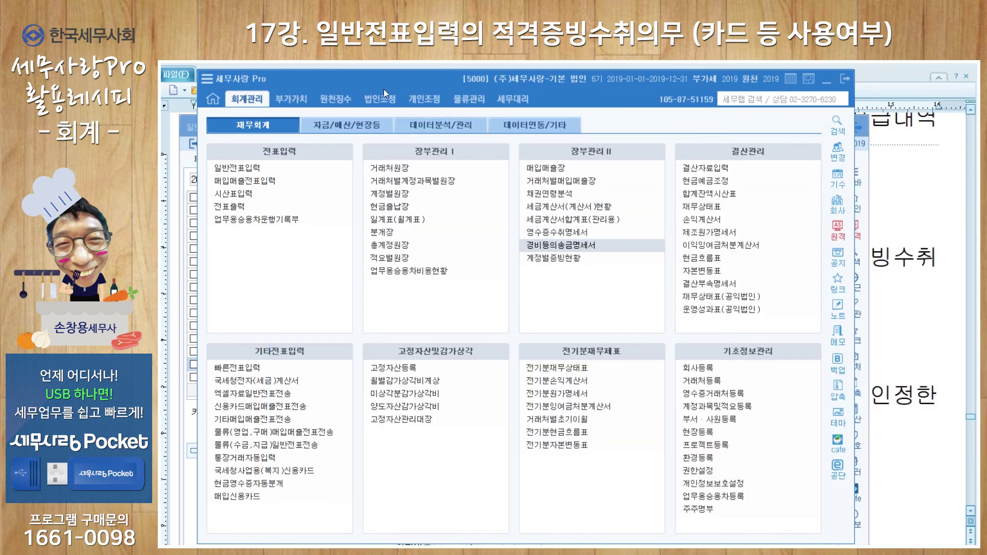
left_click(381, 98)
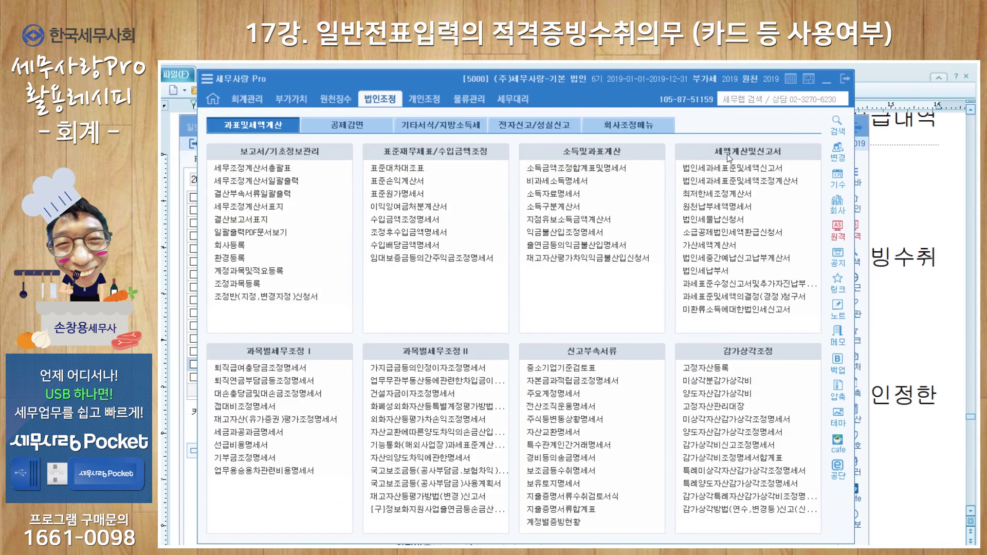
Reload 가산세액계산서 with F12, check the 2,000 미제출가산세 on 100,000, and save it
left_click(729, 245)
key("F12")
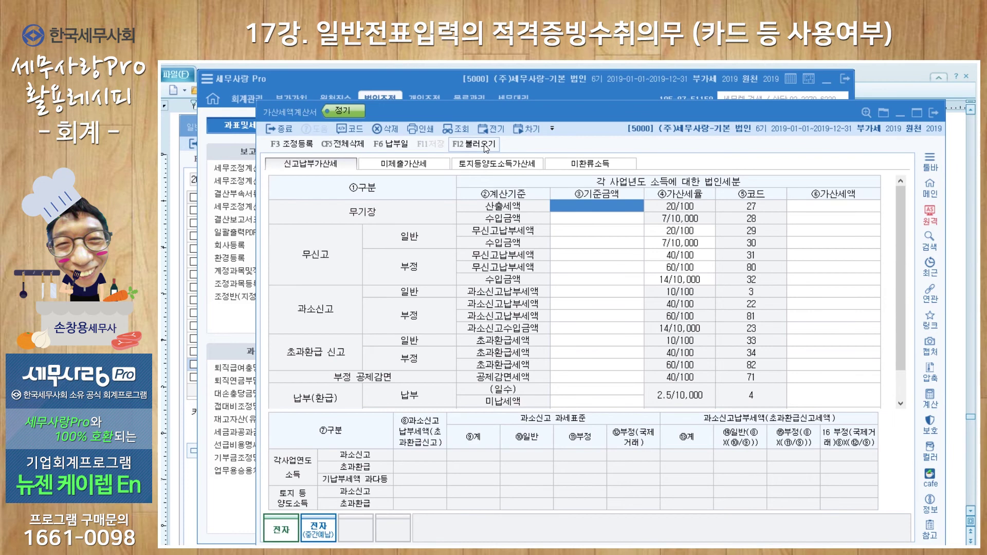
left_click(655, 353)
left_click(403, 170)
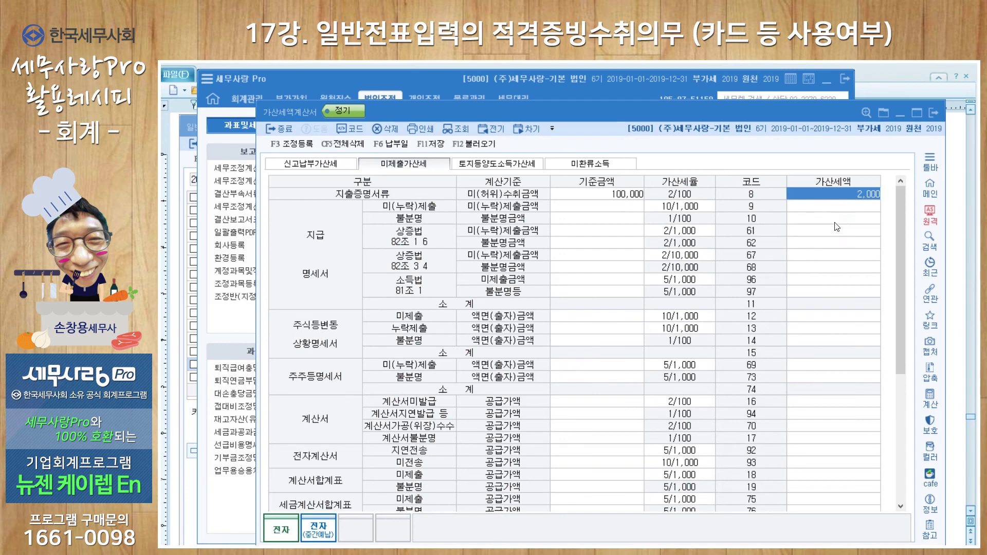
left_click(932, 116)
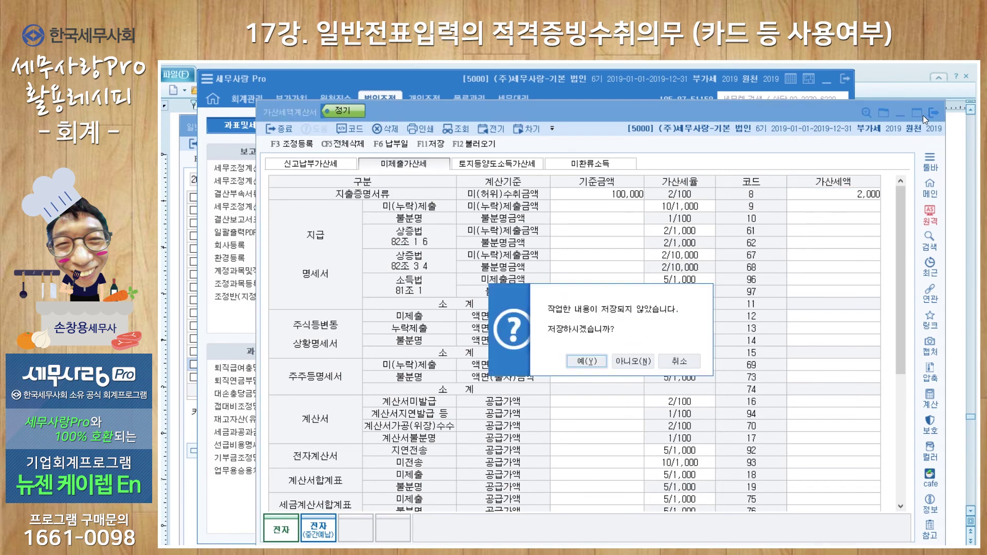
left_click(592, 361)
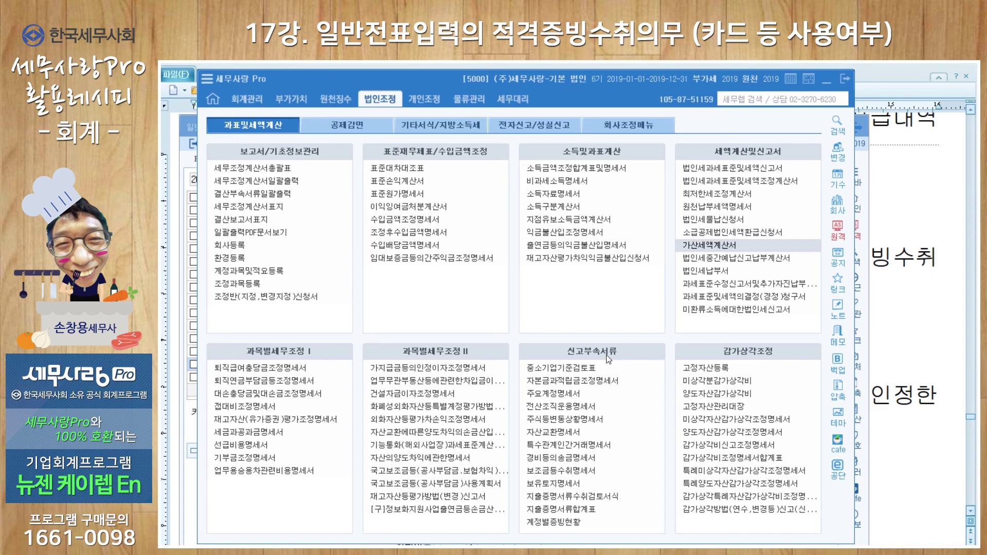
left_click(185, 126)
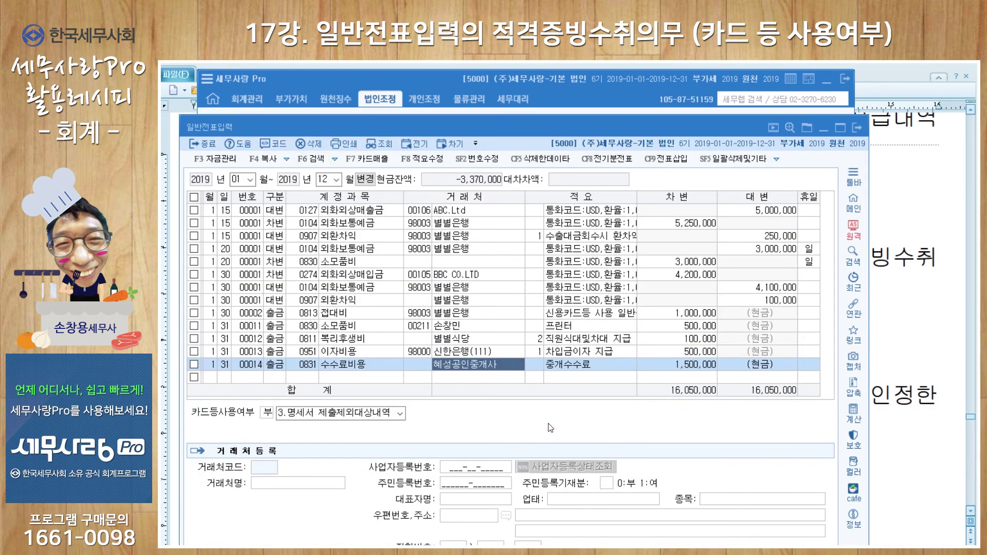
left_click(691, 364)
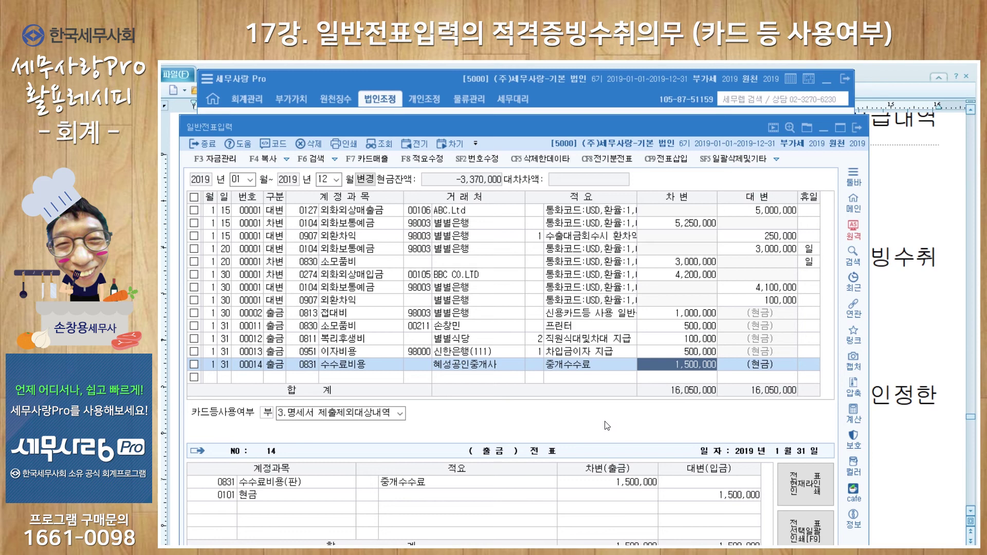
left_click(575, 104)
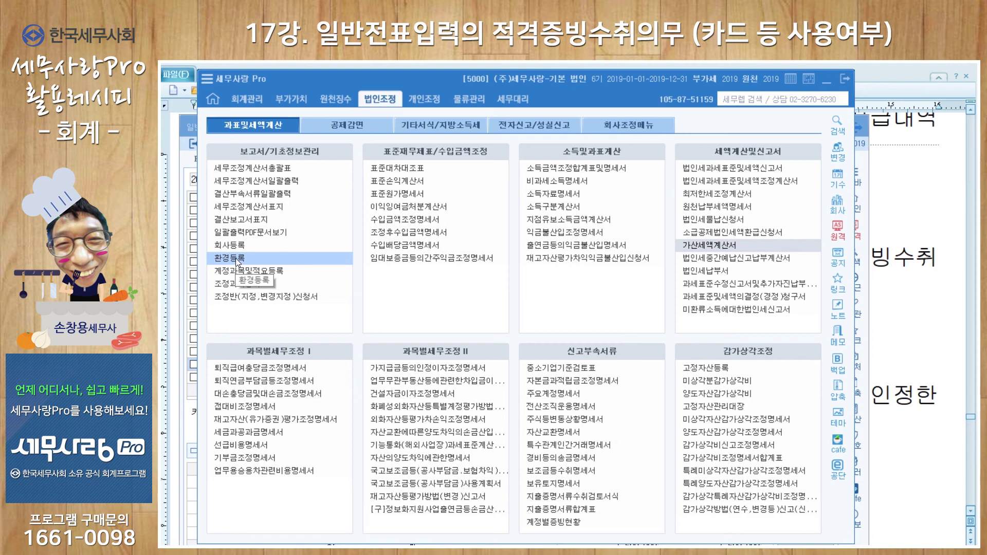
In 환경등록, switch 부서(사원), 현장, 프로젝트 and 제품 codes to 1.사용 and close it
left_click(238, 258)
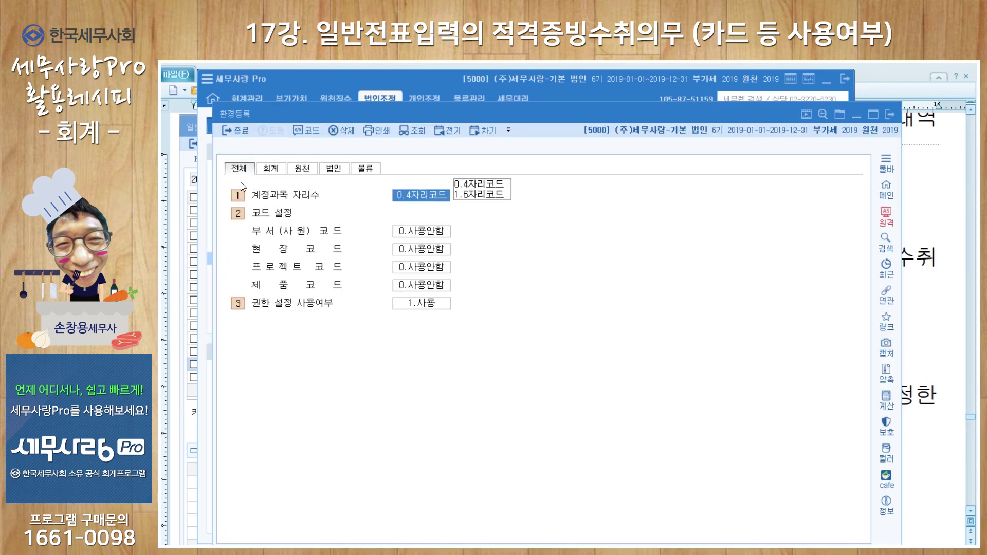
left_click(420, 235)
left_click(460, 230)
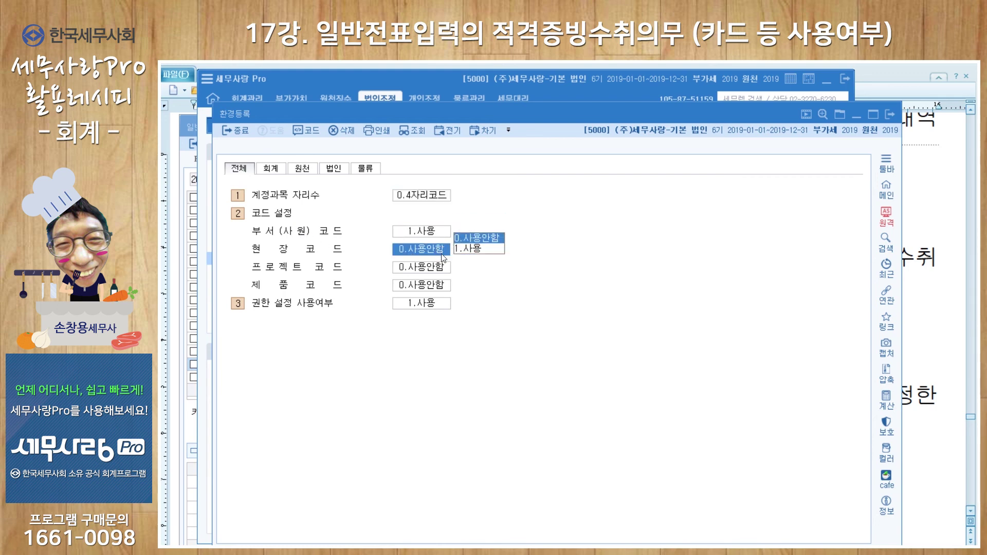
left_click(468, 248)
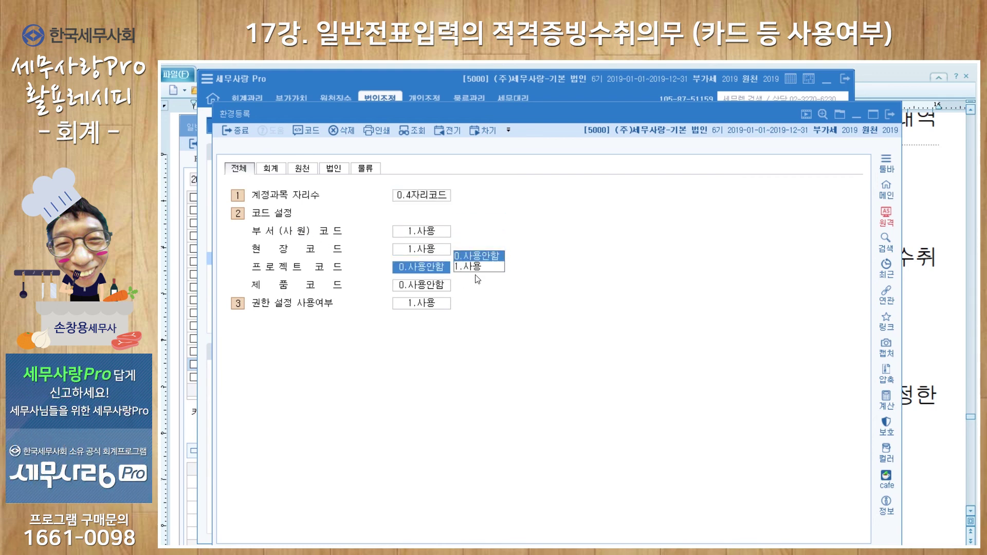
left_click(475, 266)
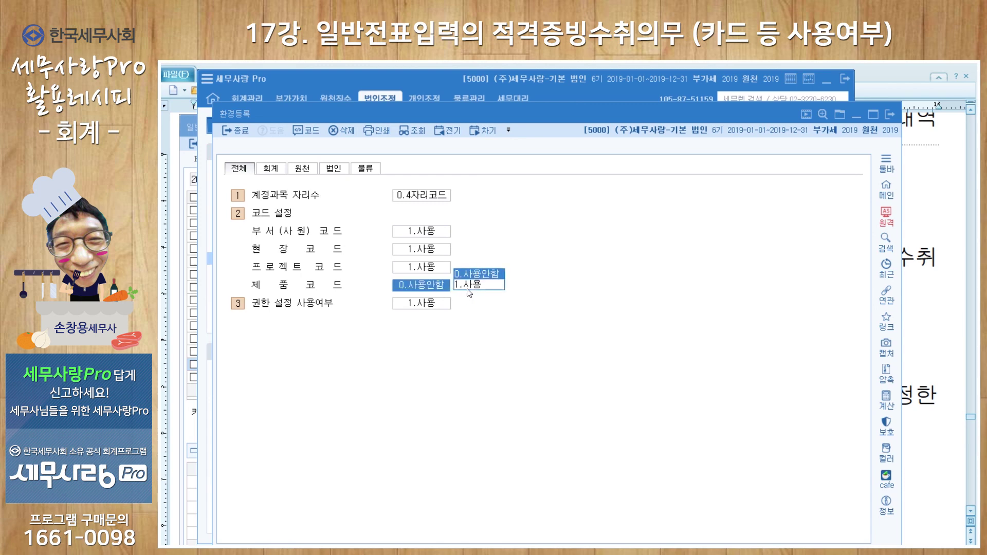
left_click(469, 285)
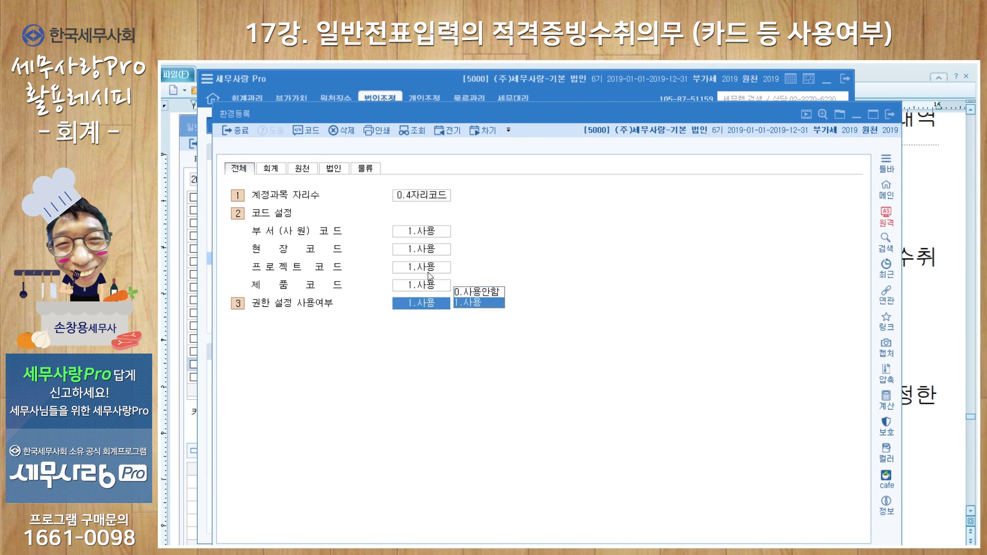
left_click(889, 114)
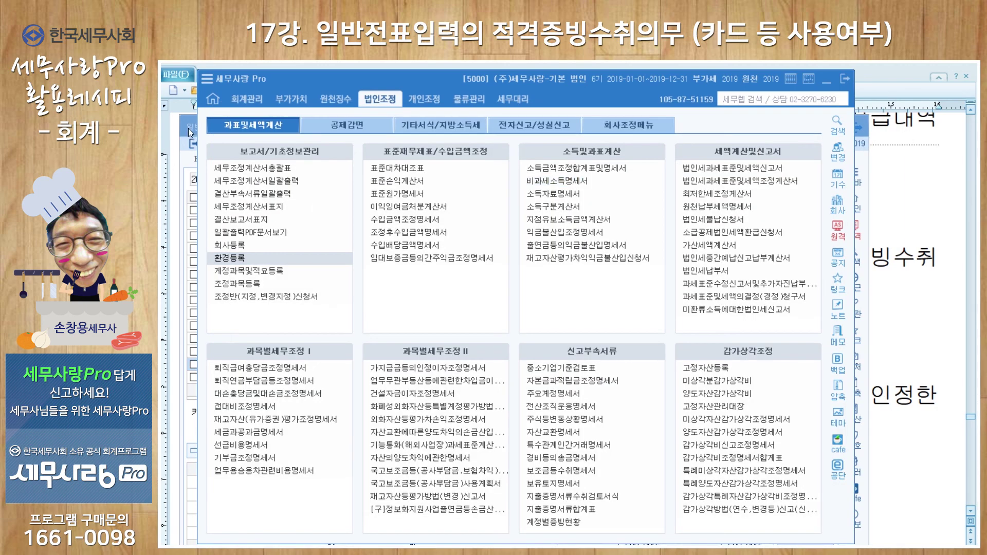
Refresh the general journal, check brokerage fee entry 00014, and close the journal
left_click(188, 129)
left_click(385, 143)
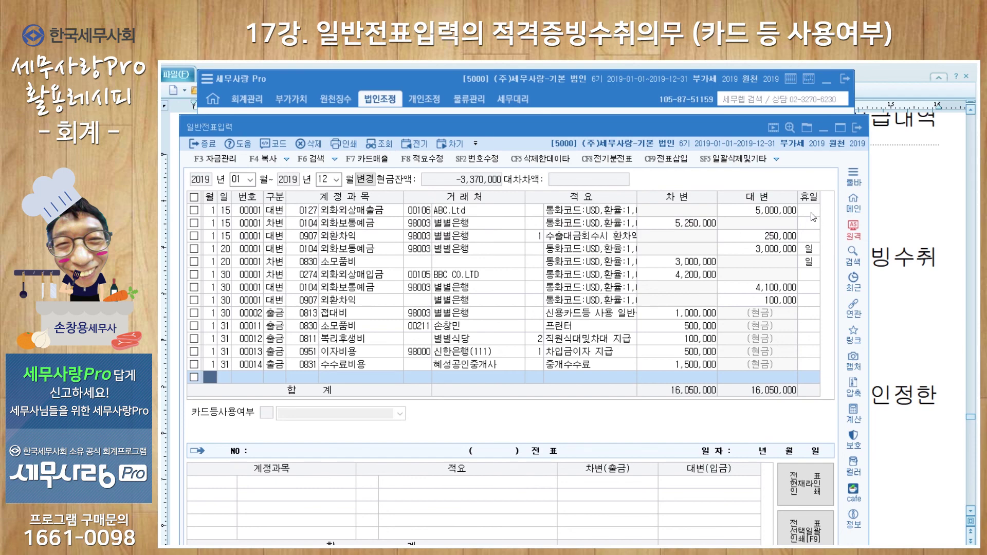
left_click(496, 364)
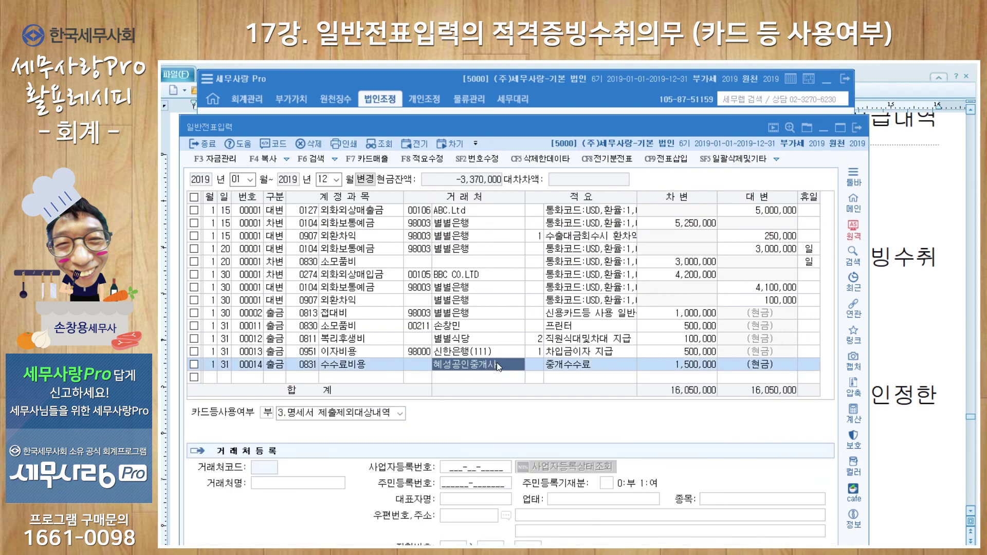
left_click(857, 128)
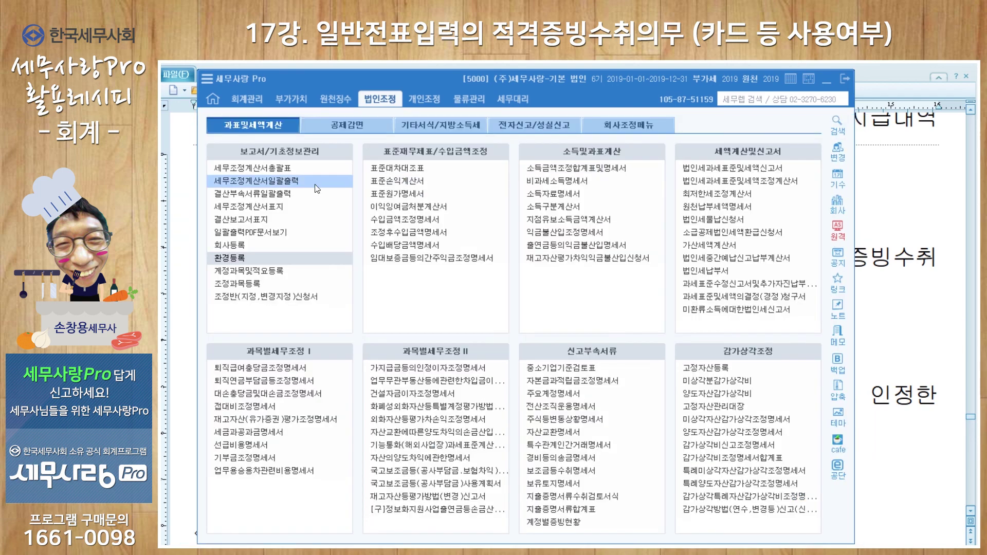
Reopen 일반전표입력 on January 2019 entries and move its window slightly higher
mouse_move(249, 107)
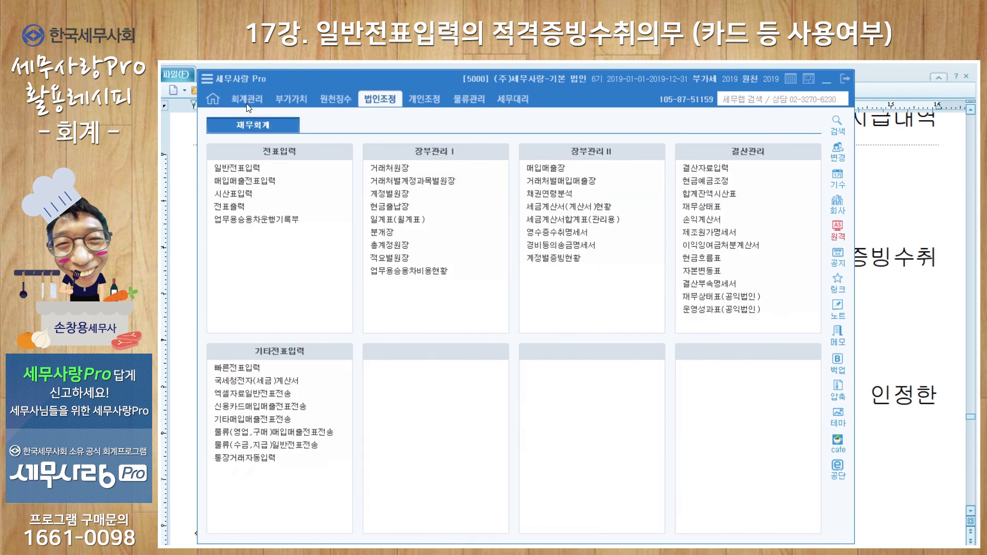
left_click(251, 168)
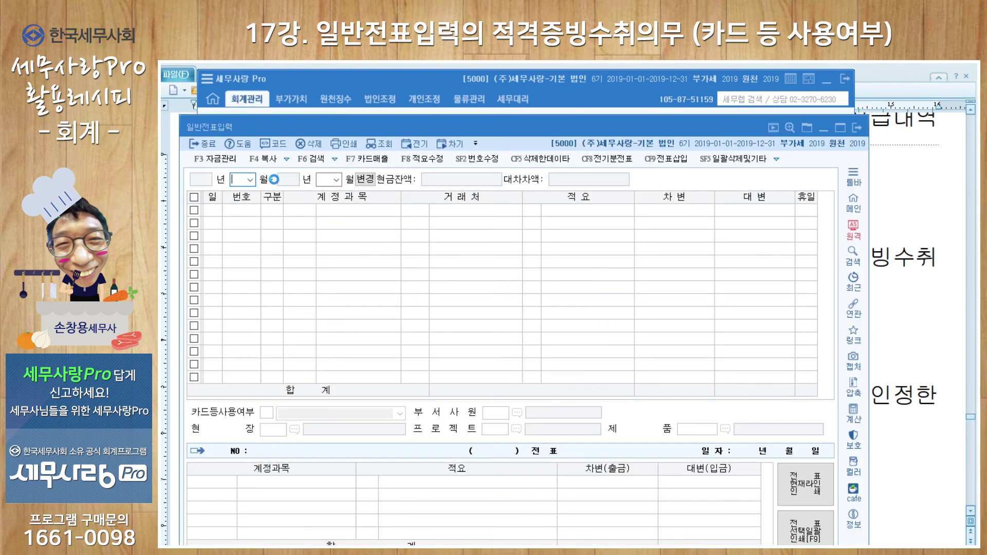
key("Return")
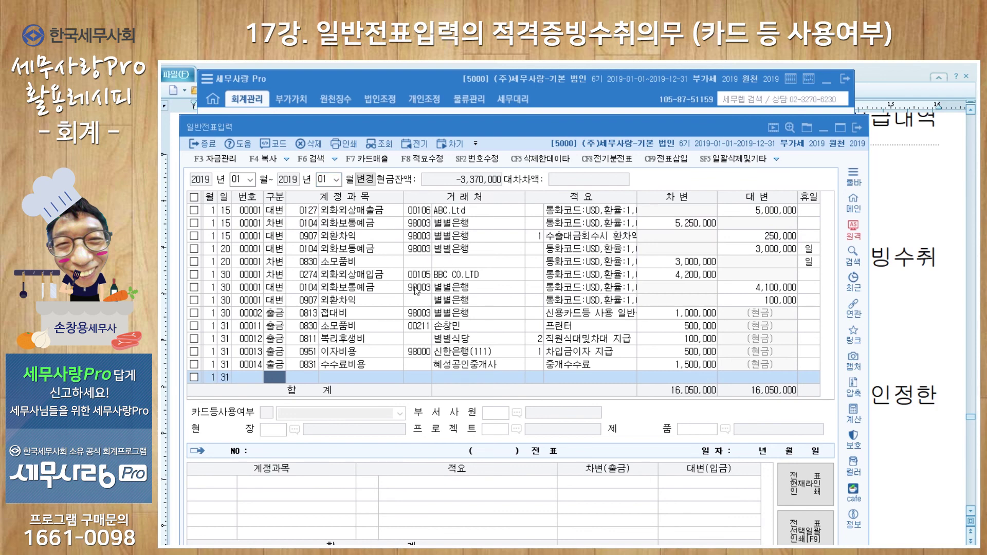
left_click_drag(458, 128, 449, 84)
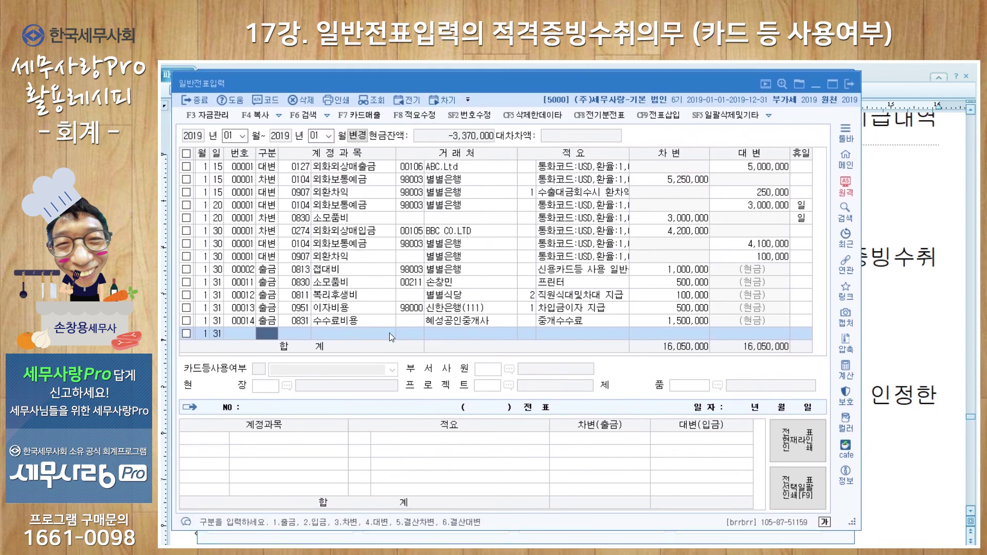